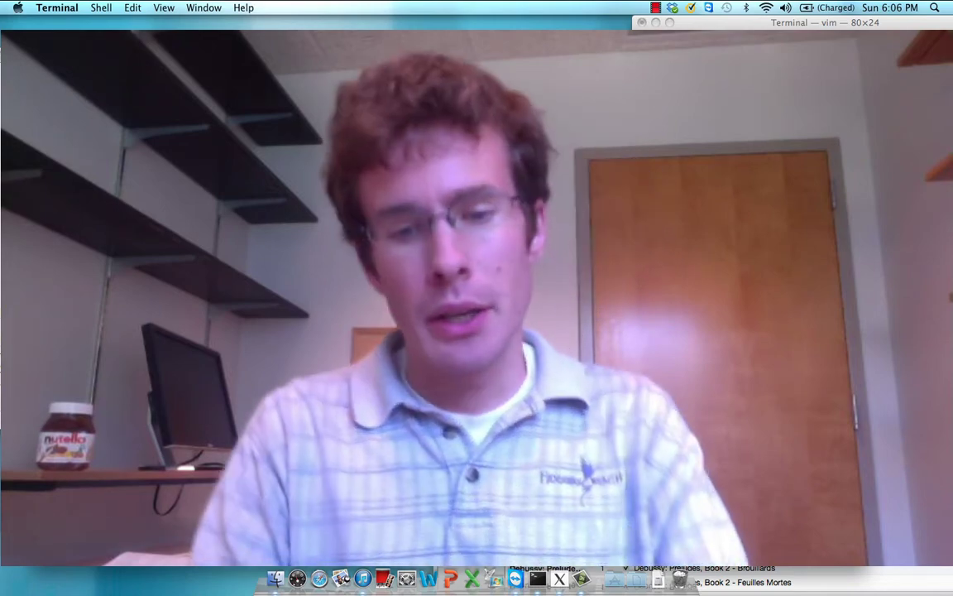
List the CDC results folder contents and show the current working directory
type("ls")
key("Return")
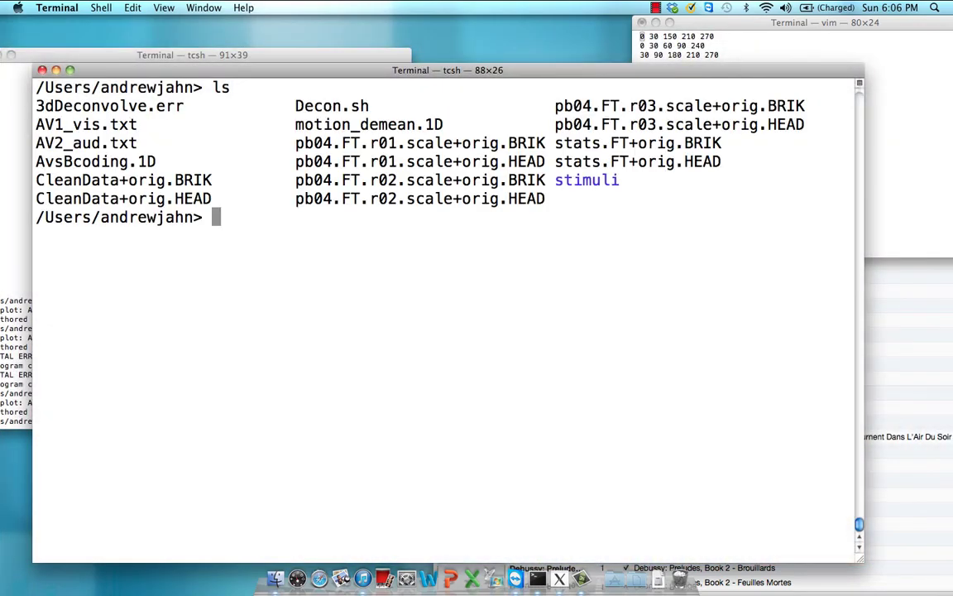
type("\\")
key("BackSpace")
type("pwd")
key("Return")
Delete 3dDeconvolve.err, confirm it is gone with ls, and launch AFNI
type("\\rm ")
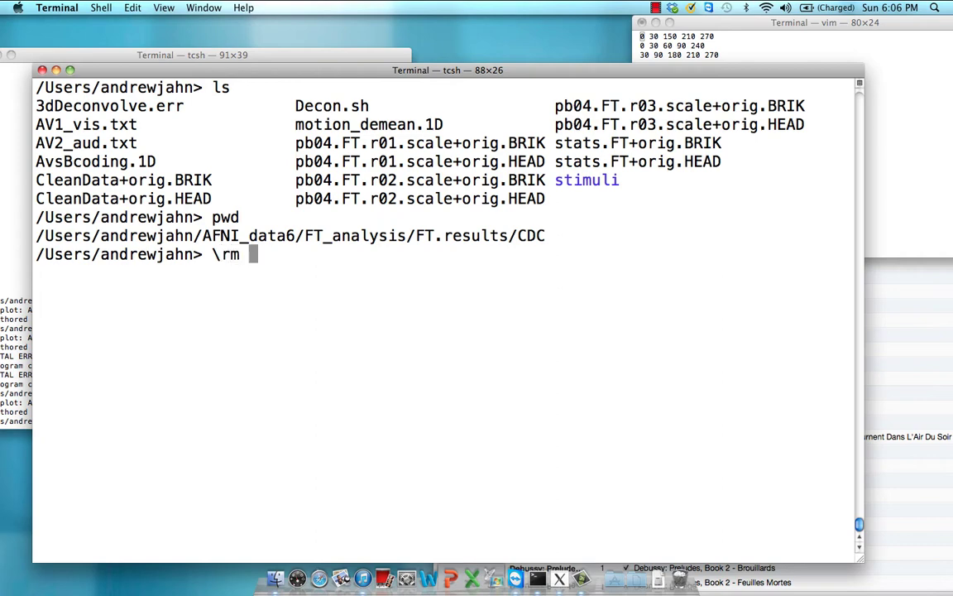
type("3dDeconvolve.err")
key("Return")
type("ls")
key("Return")
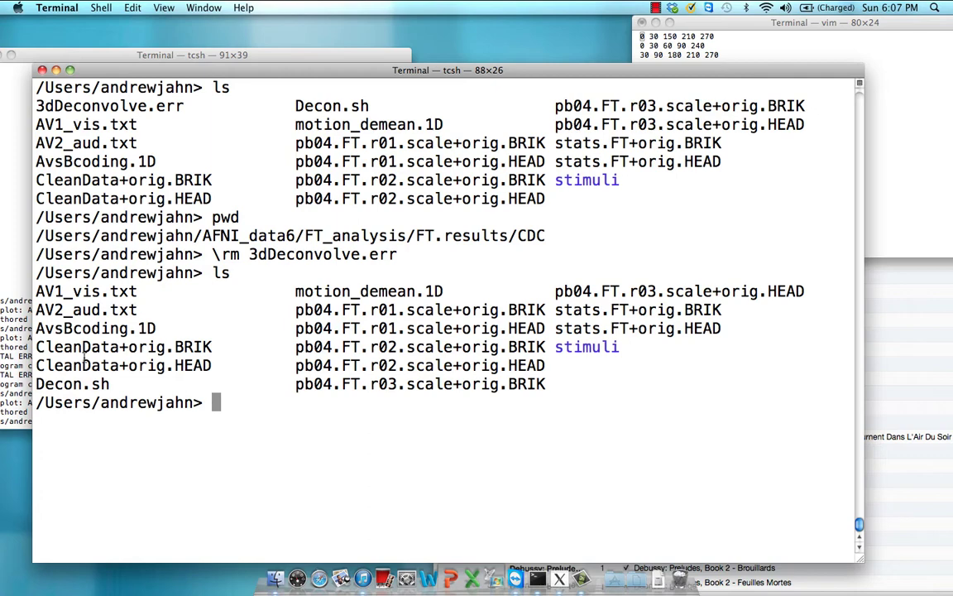
type("afni")
key("Return")
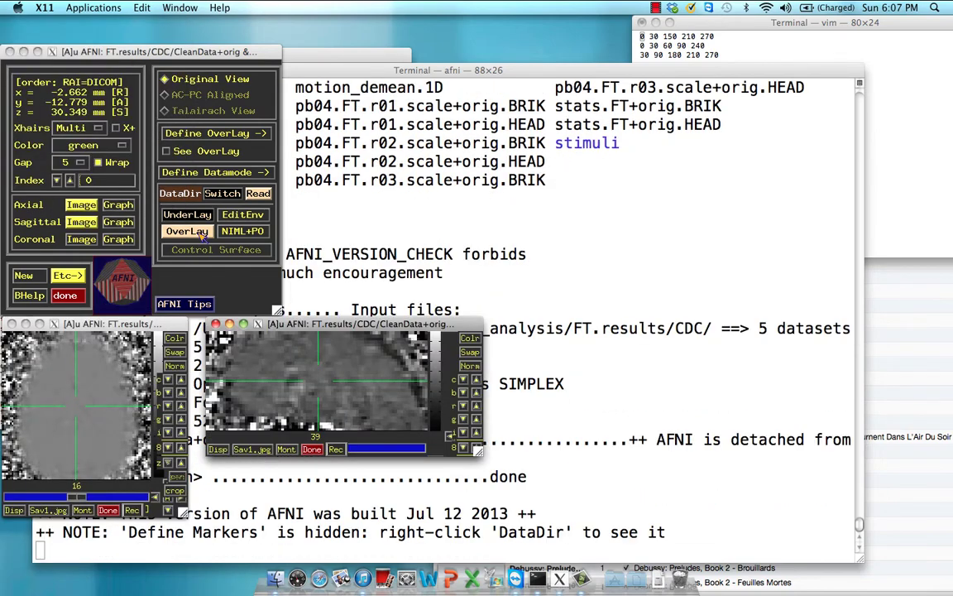
Overlay stats.FT, using #6 GLT#1 _GLT#0_Tstat as both OLay and Thr sub-brick
left_click(201, 235)
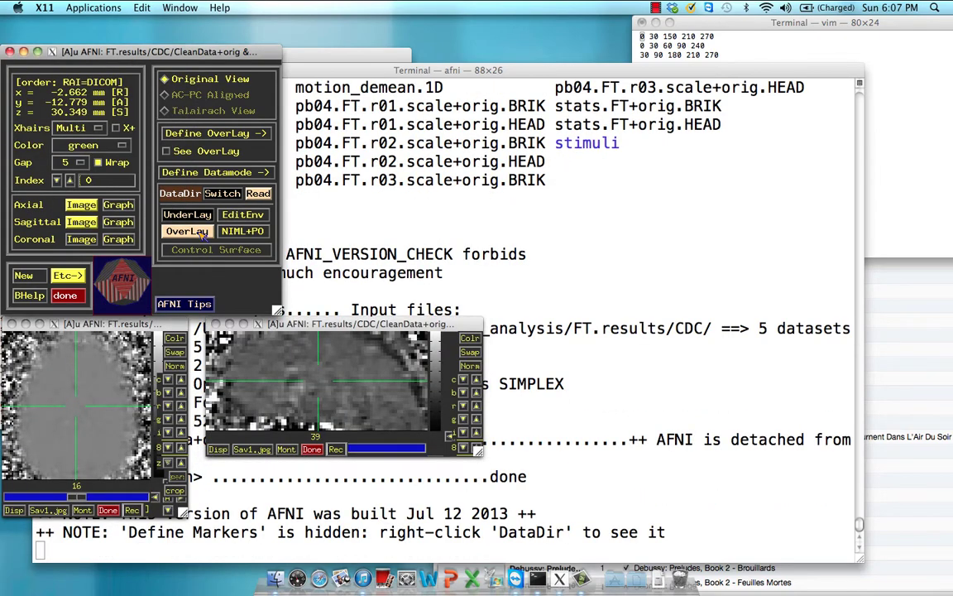
left_click(187, 231)
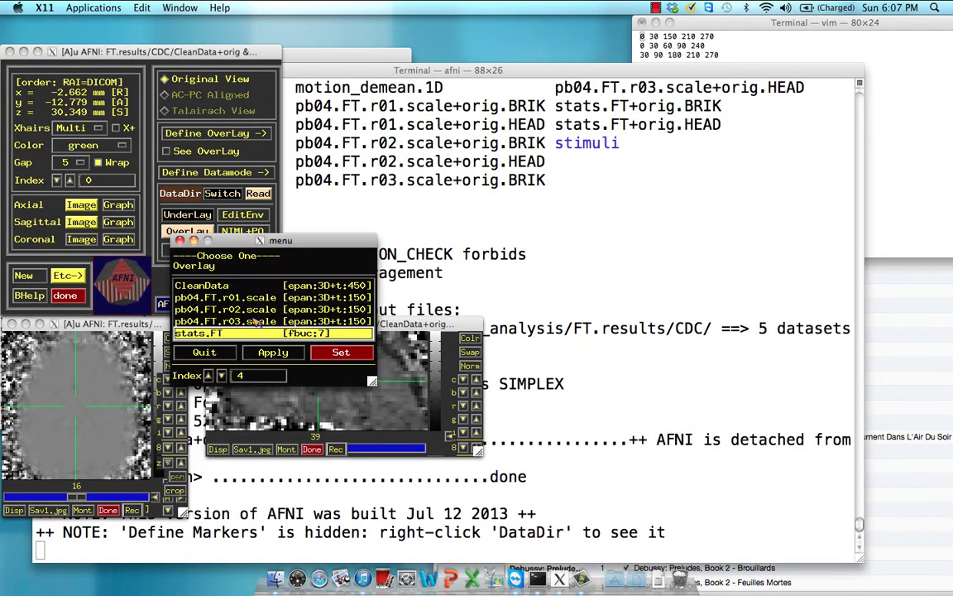
left_click(341, 352)
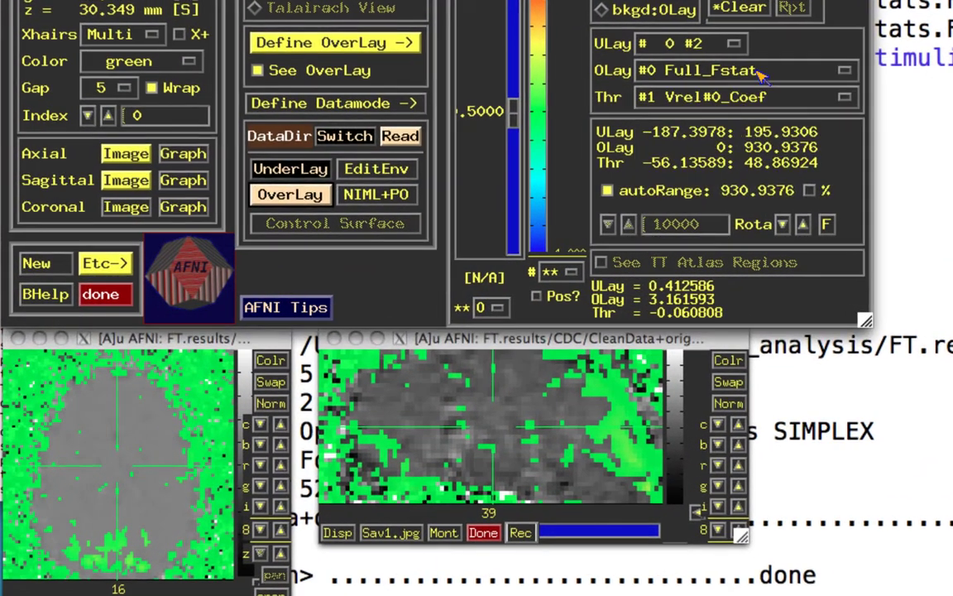
left_click(759, 73)
left_click(663, 174)
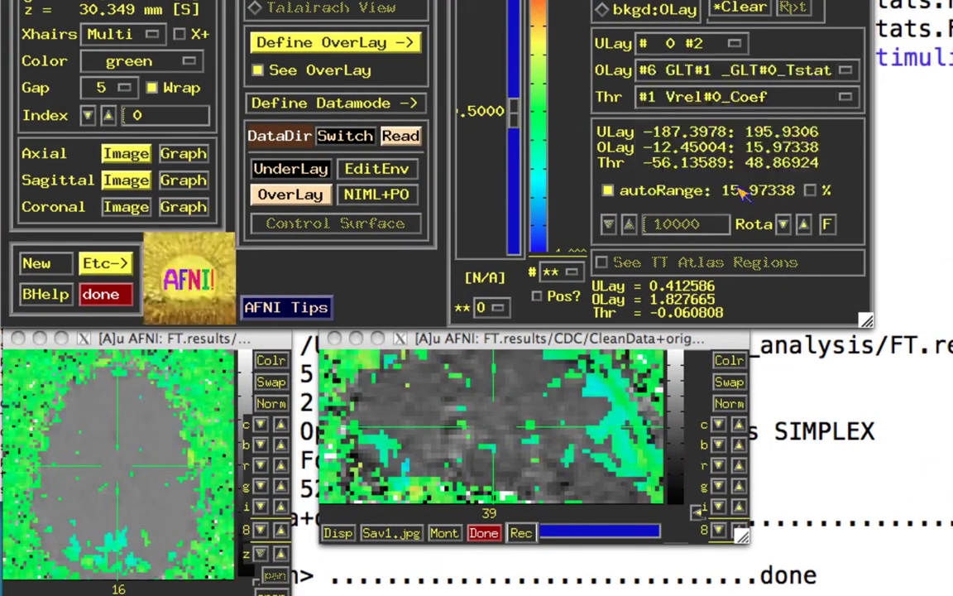
left_click(728, 96)
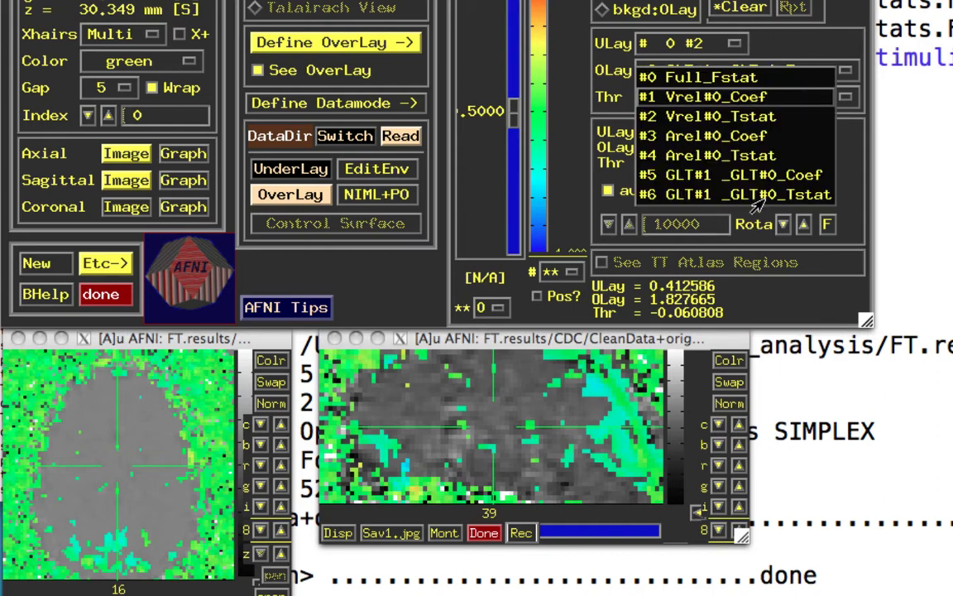
left_click(754, 195)
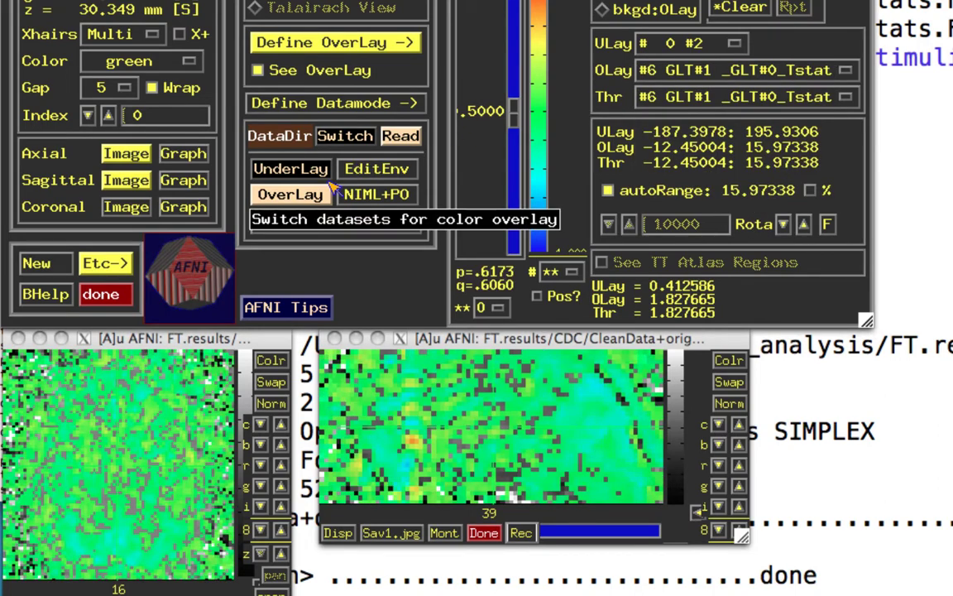
Set threshold power to 1 with slider at 5, show positive values only
left_click(480, 307)
left_click(480, 324)
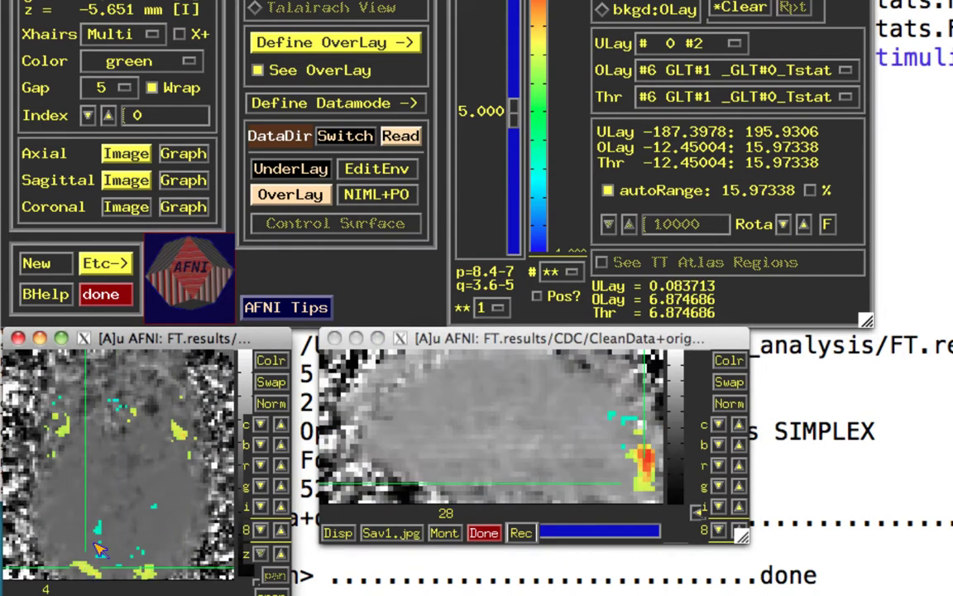
left_click(540, 297)
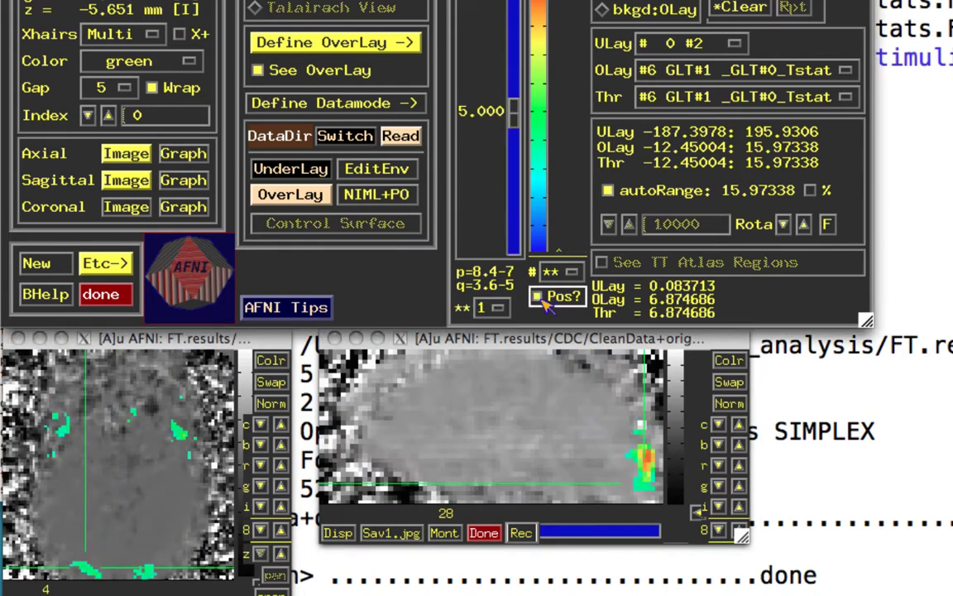
left_click(646, 458)
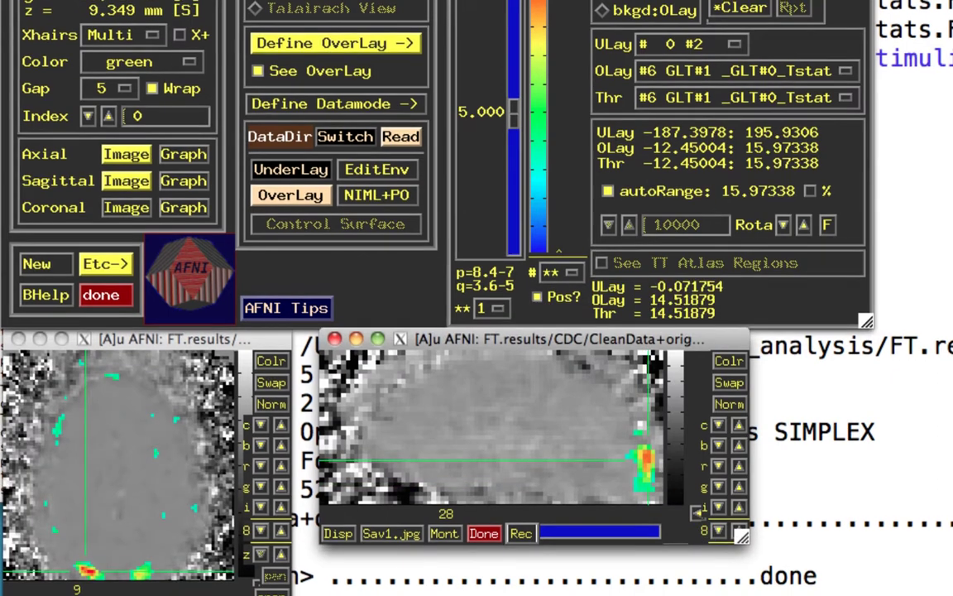
Clusterize with NN 1 and a 20-voxel minimum, then jump to and flash cluster 1
left_click(739, 0)
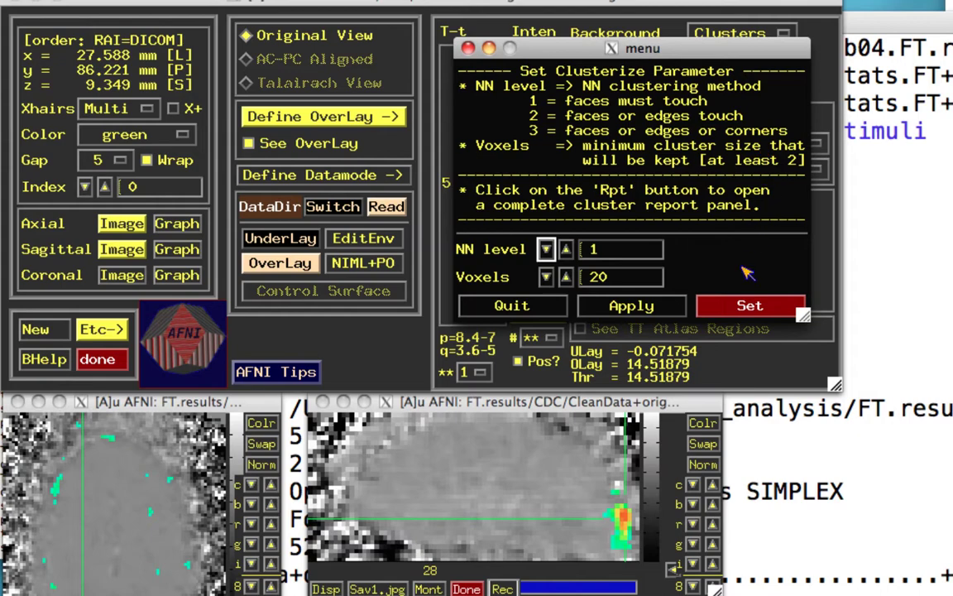
left_click(748, 306)
left_click(769, 81)
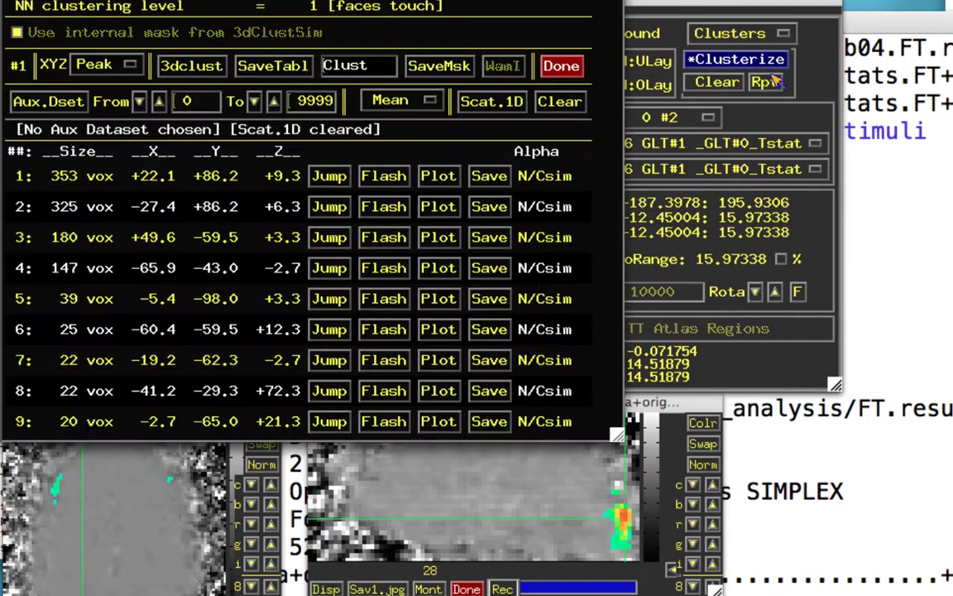
left_click(347, 174)
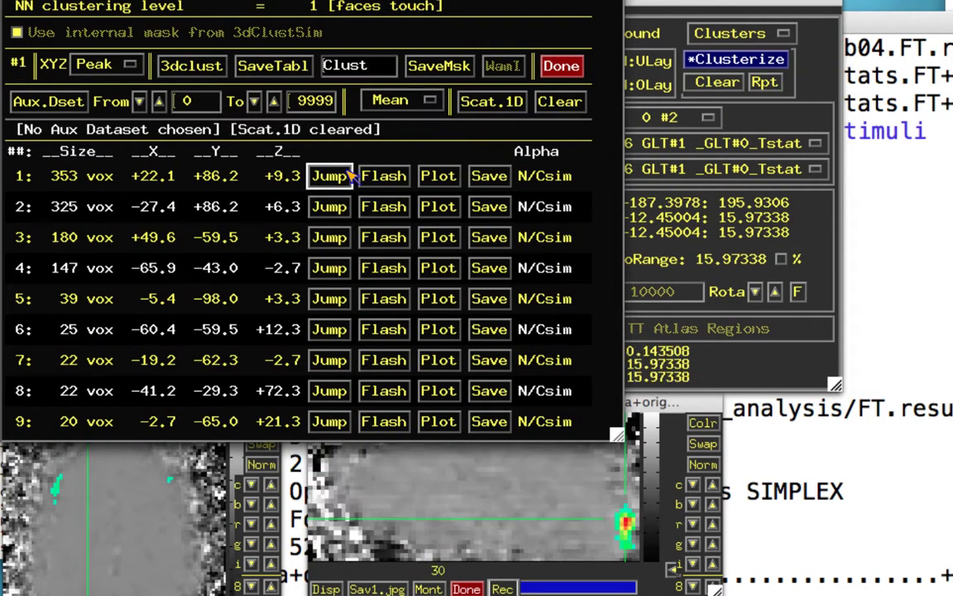
left_click(373, 175)
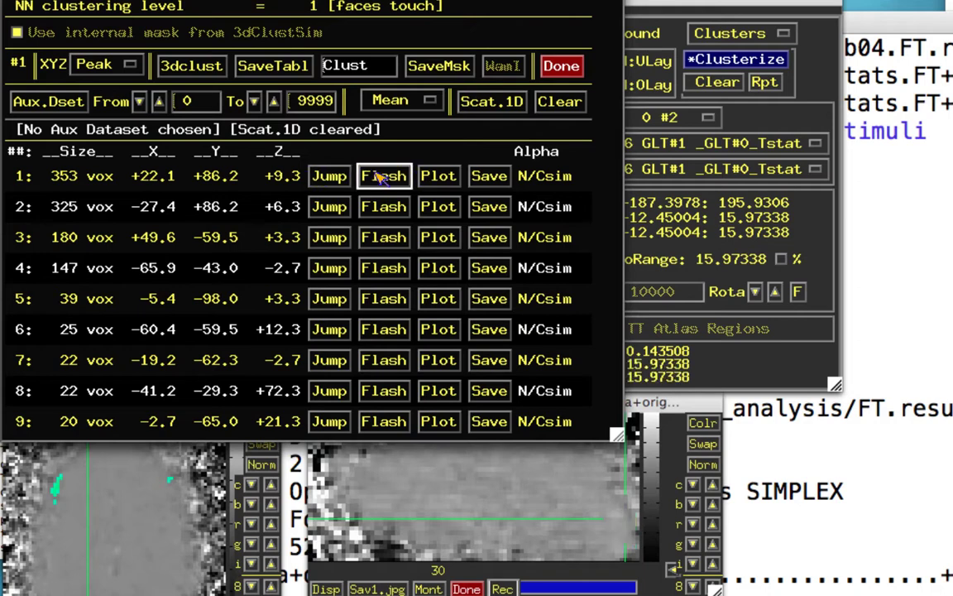
Plot cluster 1's mean CleanData time series and save it as Clust_01_mean.1D
left_click(61, 101)
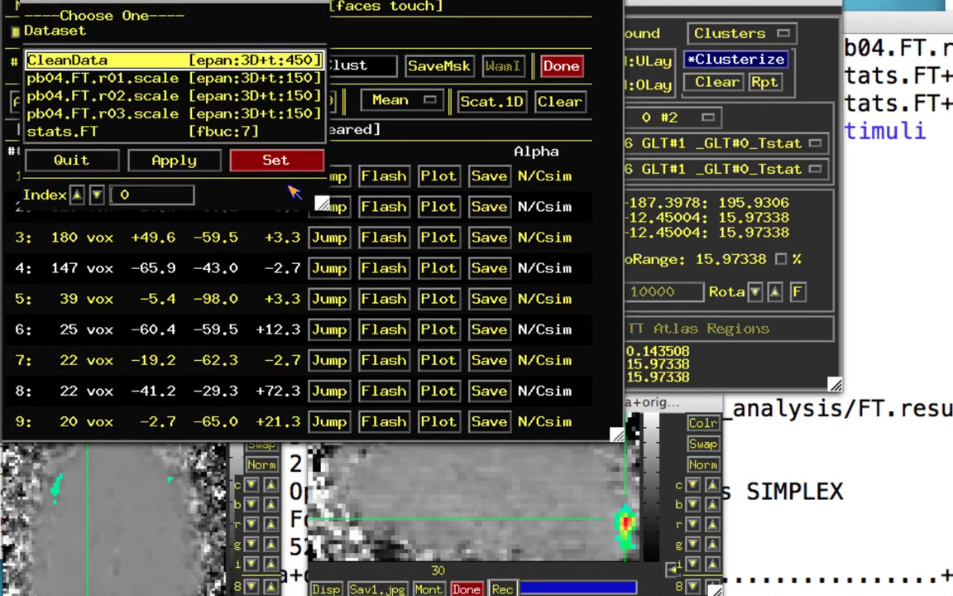
left_click(265, 169)
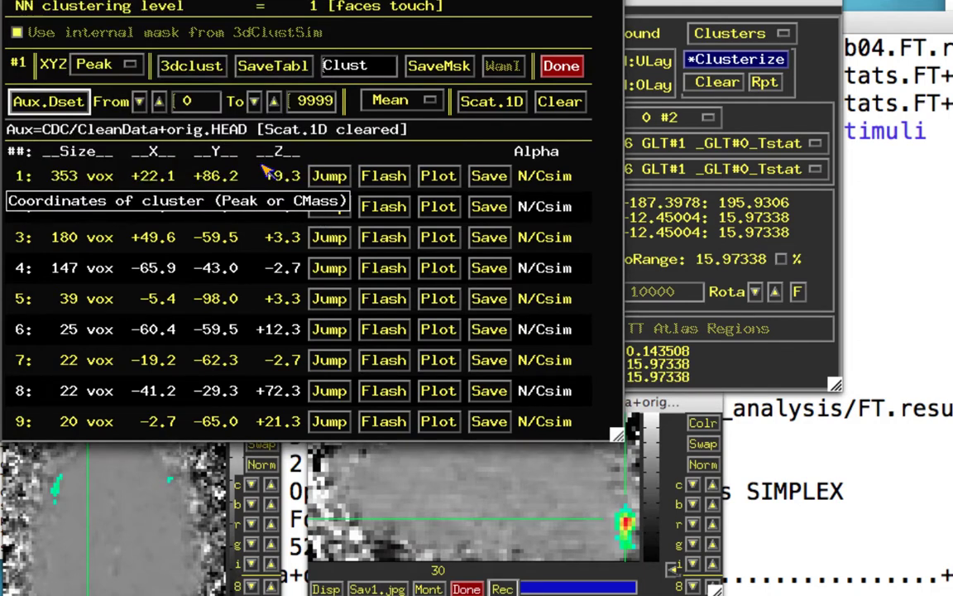
left_click(436, 176)
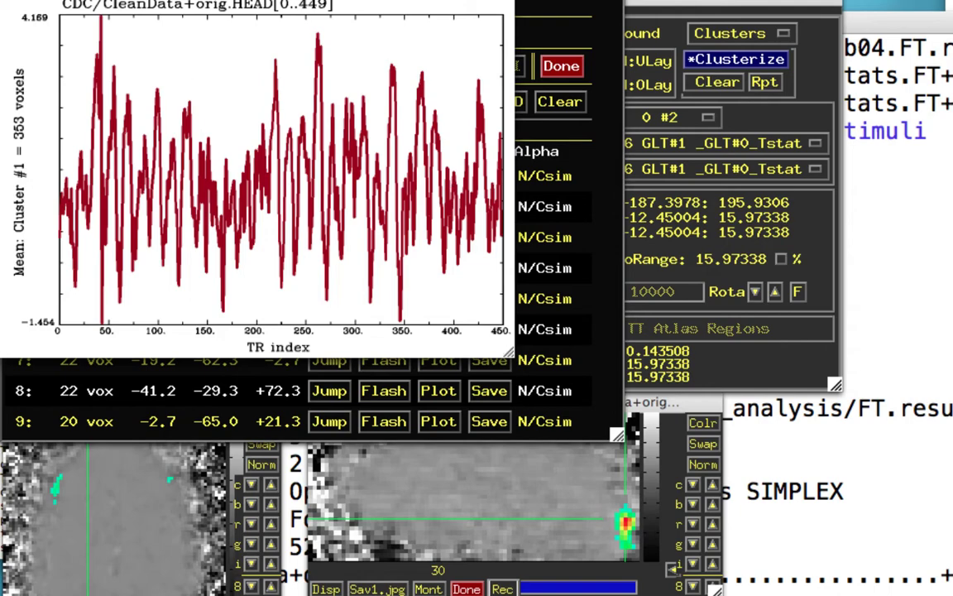
left_click(458, 318)
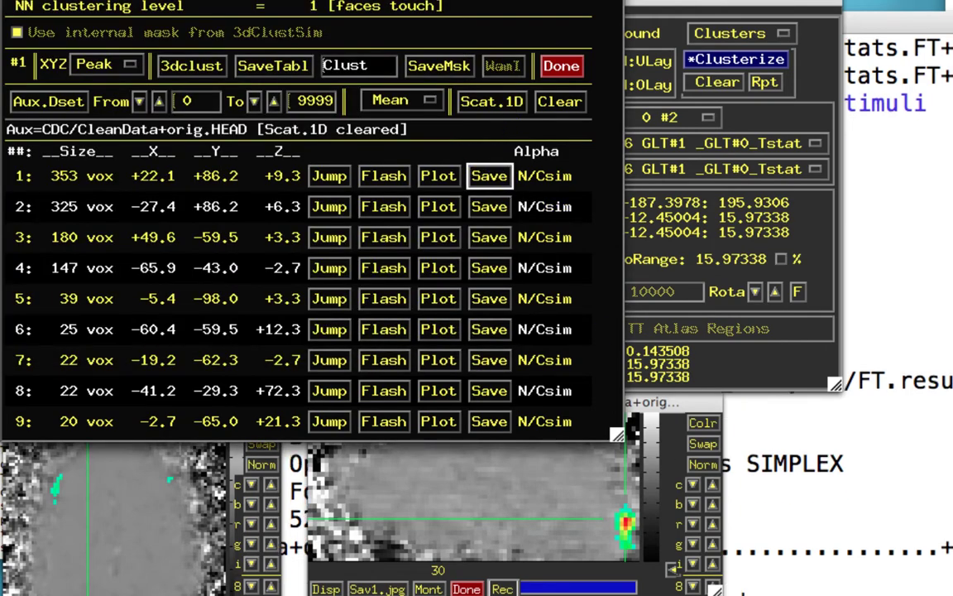
left_click(745, 497)
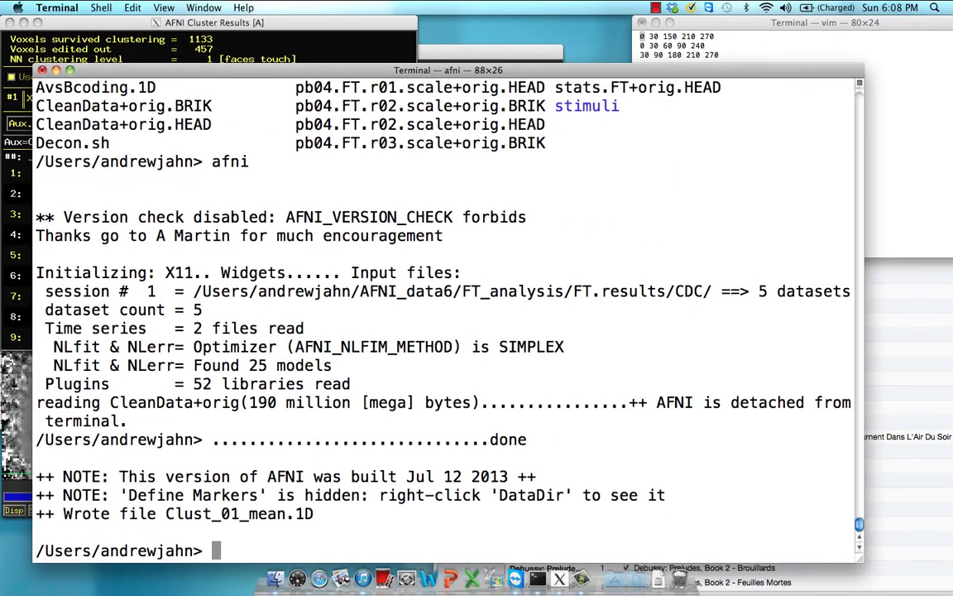
Generate GammaHR.1D with waver -dt 2 -GAM -inline 1@1
type("waver")
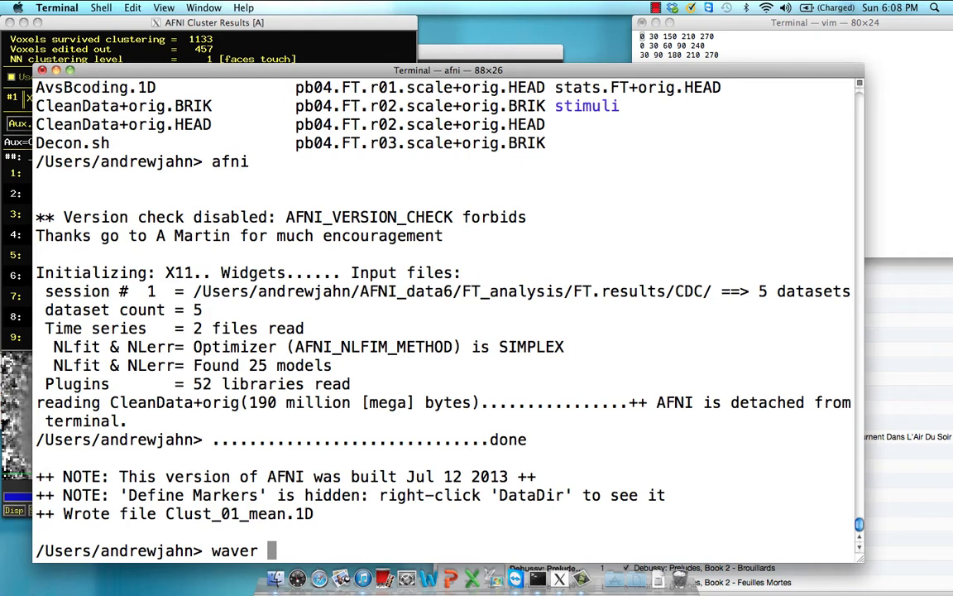
type("-dt 2 ")
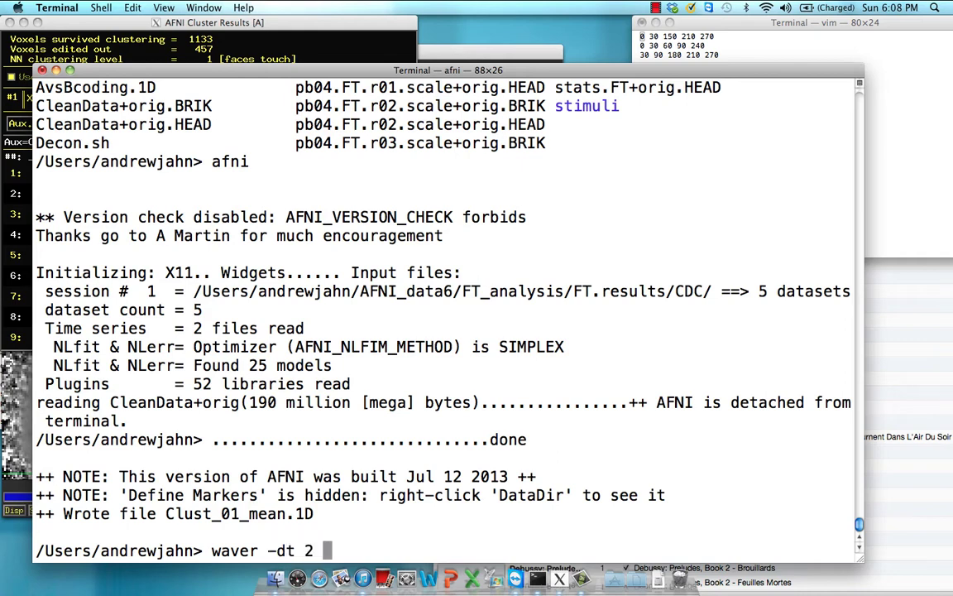
type("-GAM ")
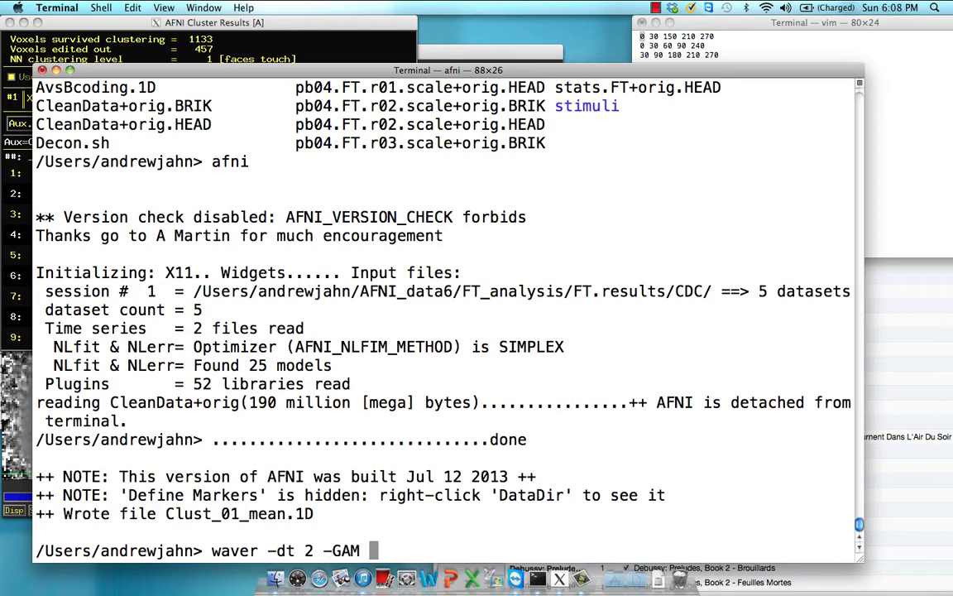
type("-inline")
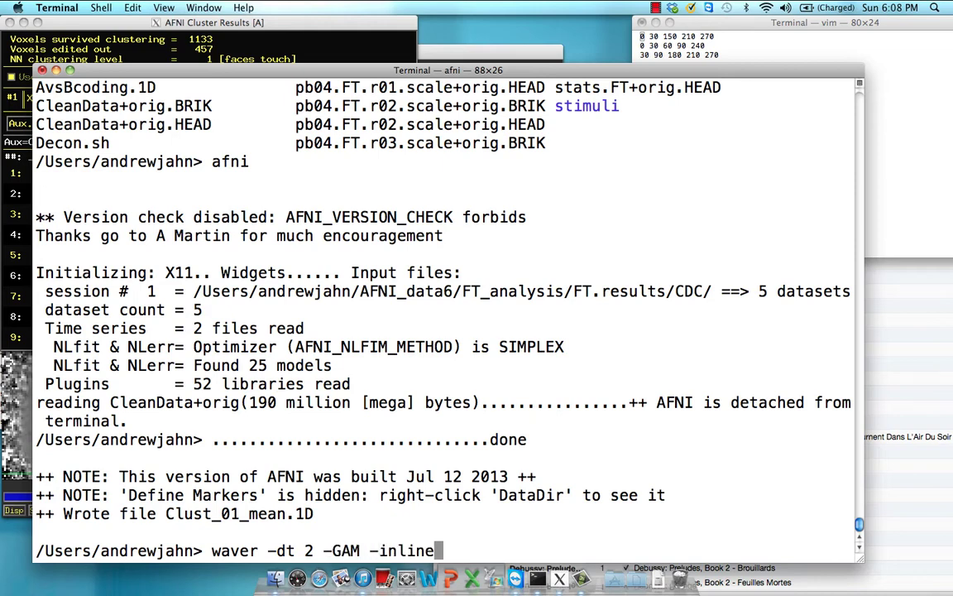
type(" 1@1 ")
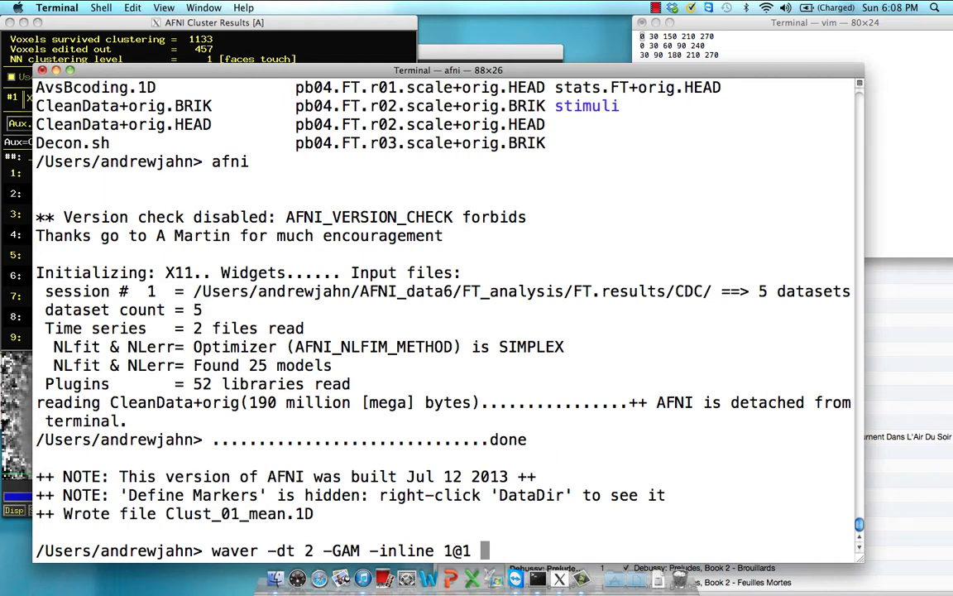
type("> Gamma")
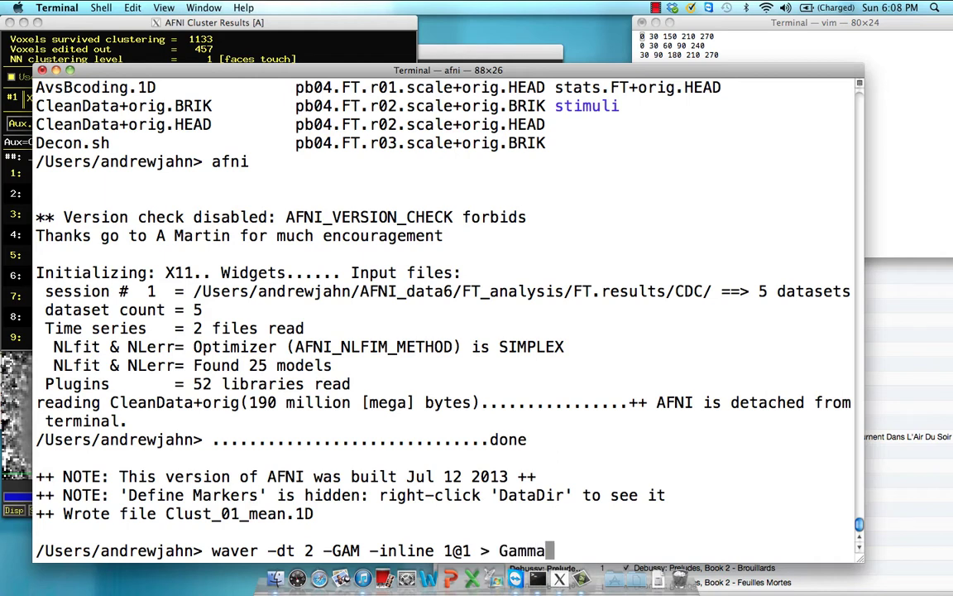
type("HR.1D")
key("Return")
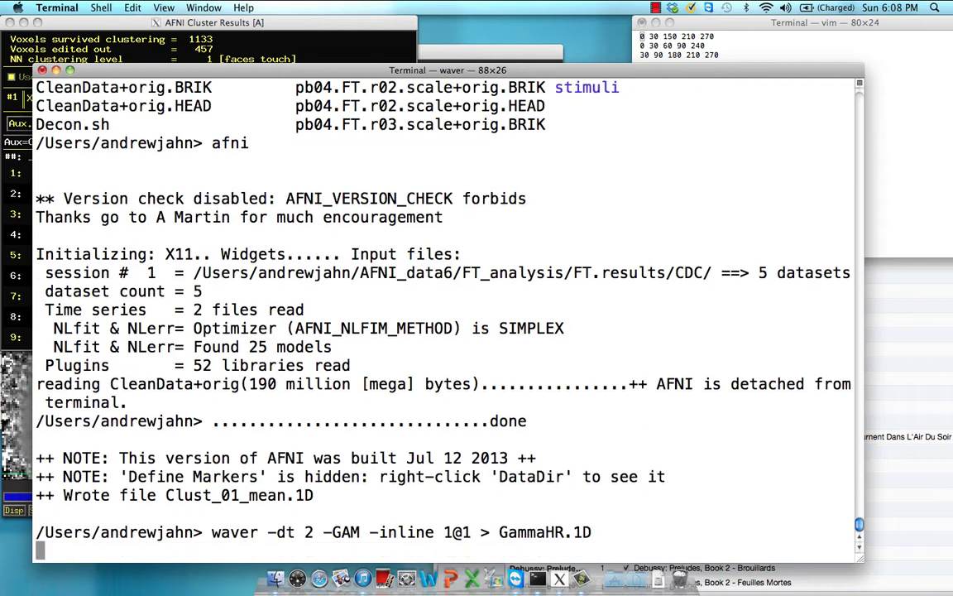
Plot GammaHR.1D with 1dplot, inspect the gamma curve, and close the plot
type("1dplot G")
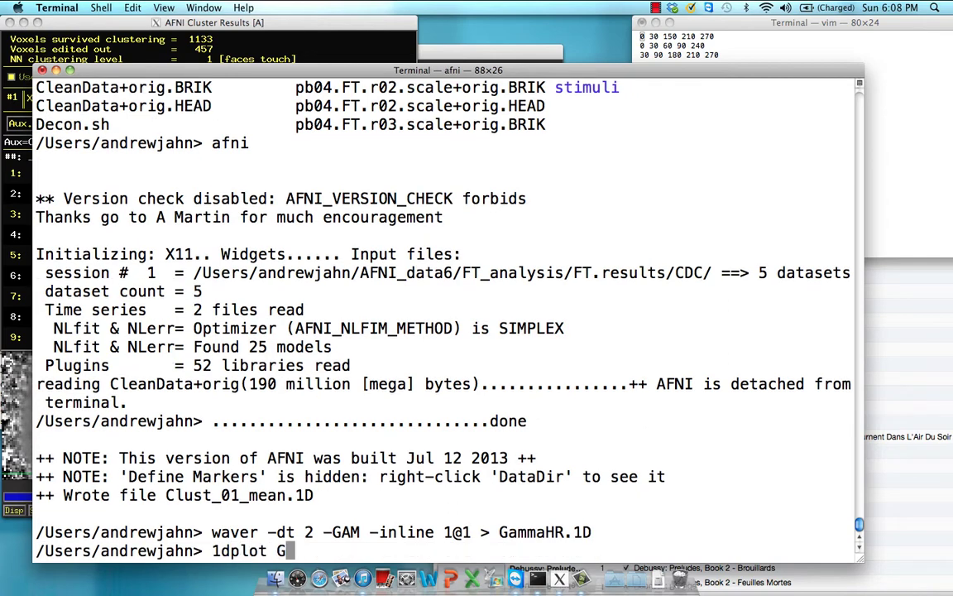
key("Tab")
key("Return")
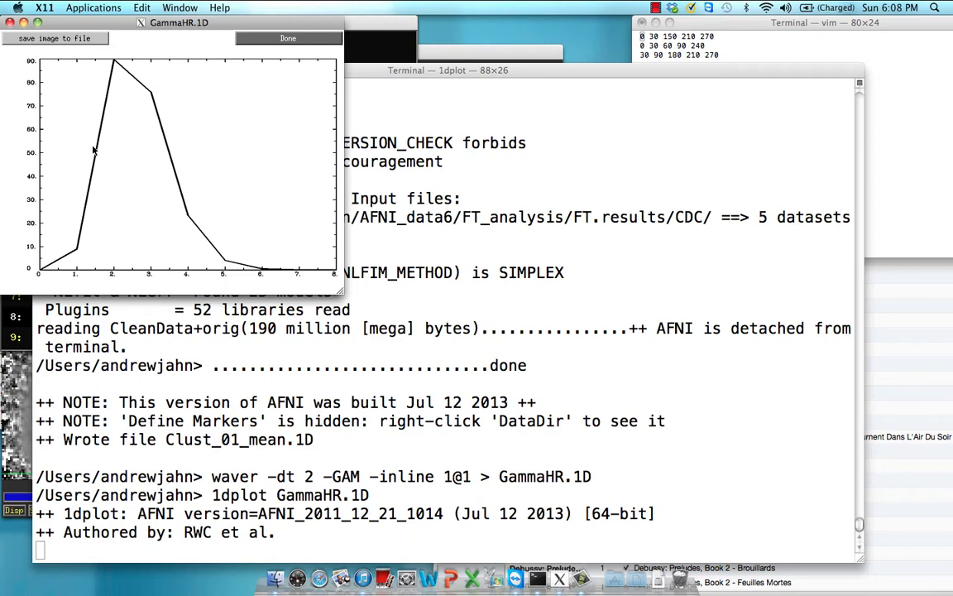
left_click(10, 25)
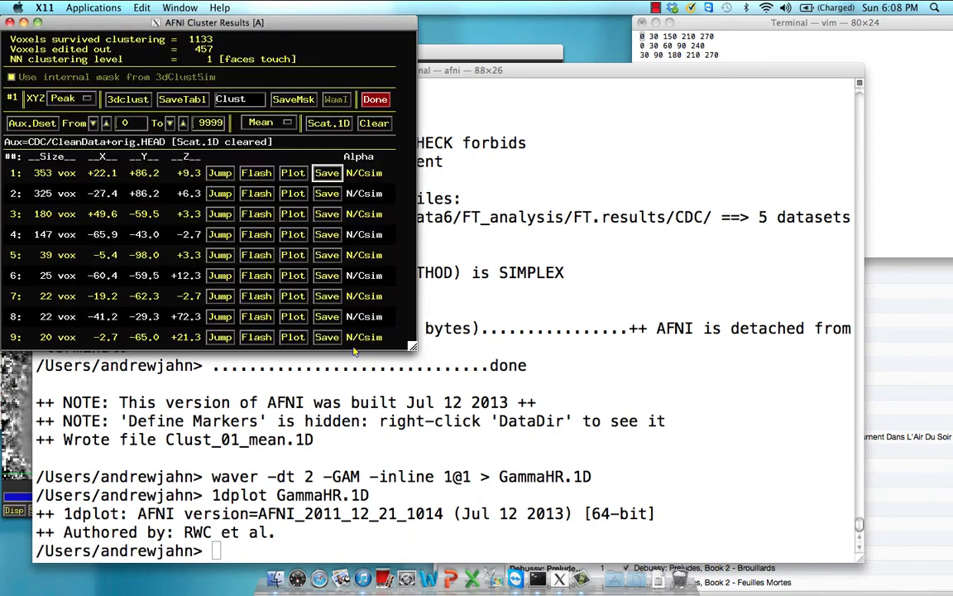
left_click(465, 468)
type("3d")
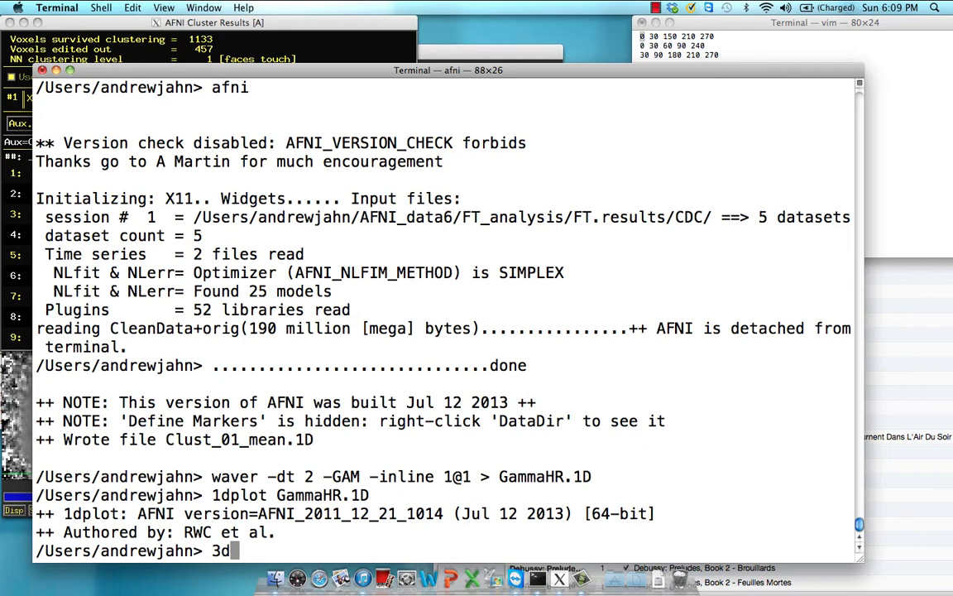
Rename Clust_01_mean.1D to Seed_ts.1D with mv
key("BackSpace")
key("BackSpace")
type("mv ")
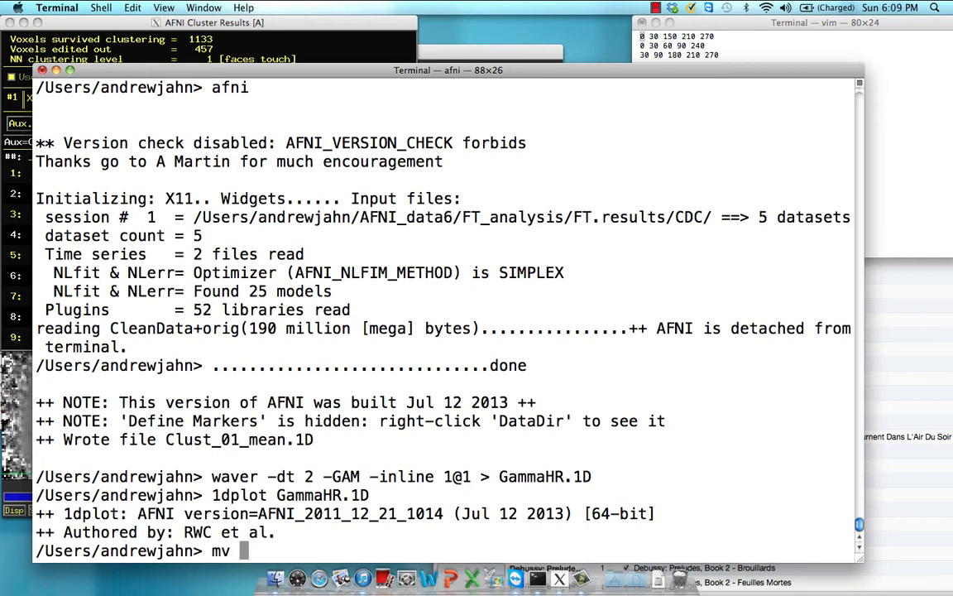
type("Cl")
key("Tab")
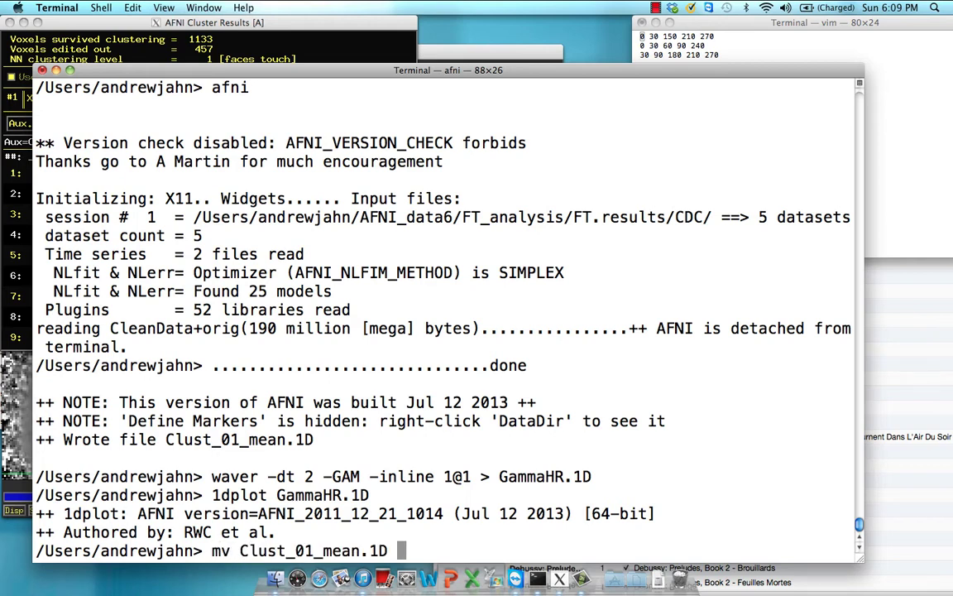
type("Seed_ts")
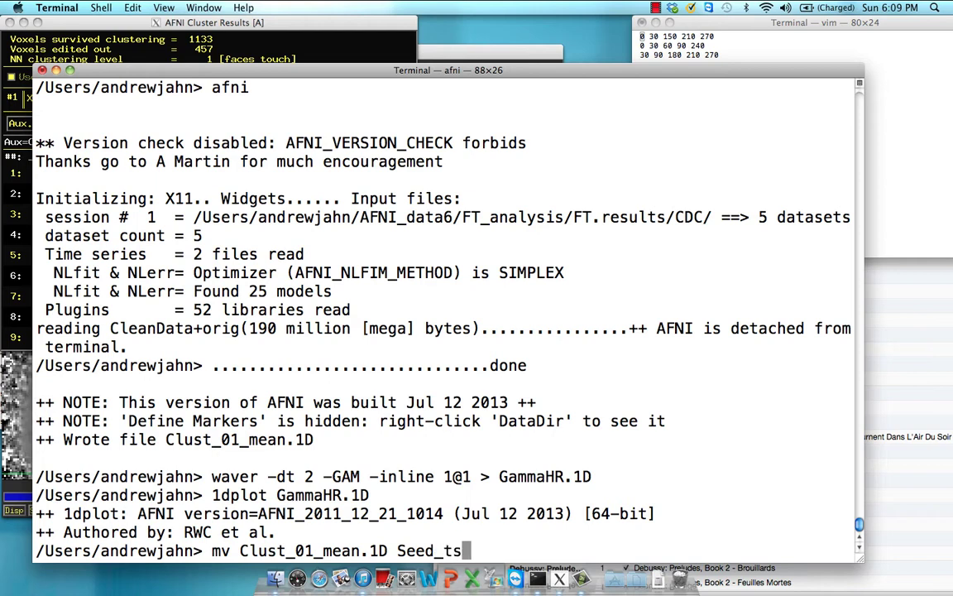
type(".1D")
key("Return")
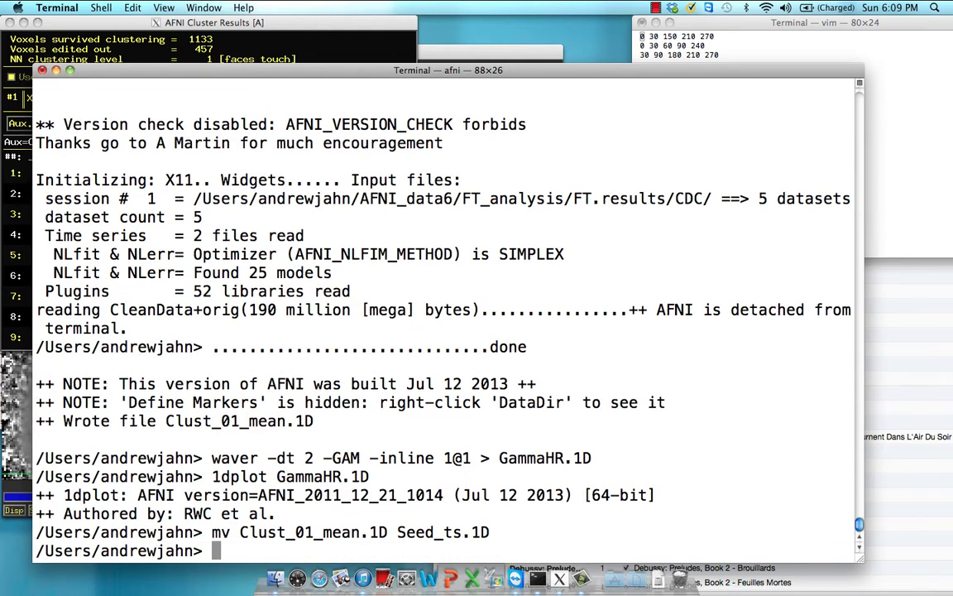
Deconvolve Seed_ts.1D with GammaHR.1D via 3dTfitter -FALTUNG into Seed_Neur (012 0)
type("3dTfitter -")
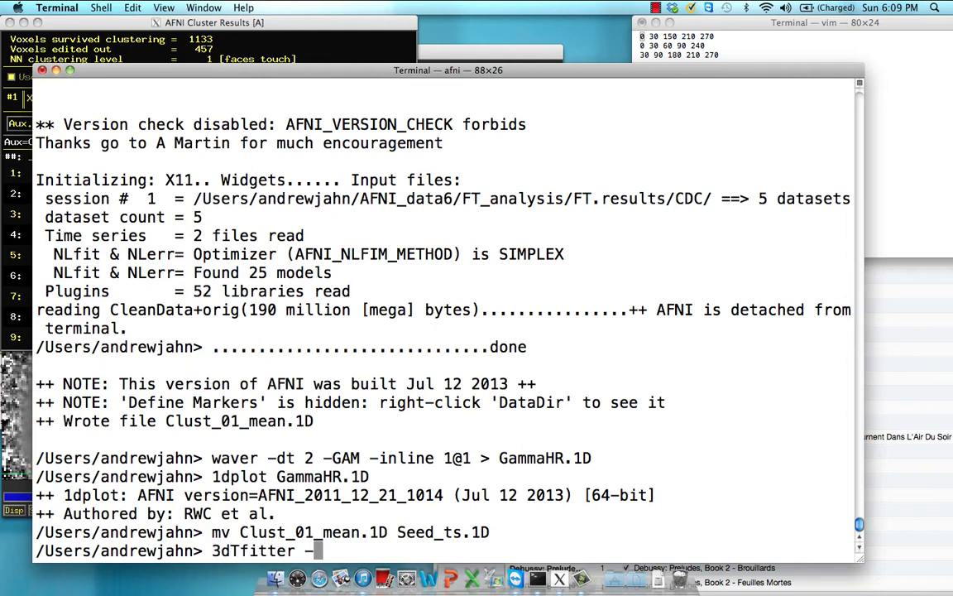
type("RHS ")
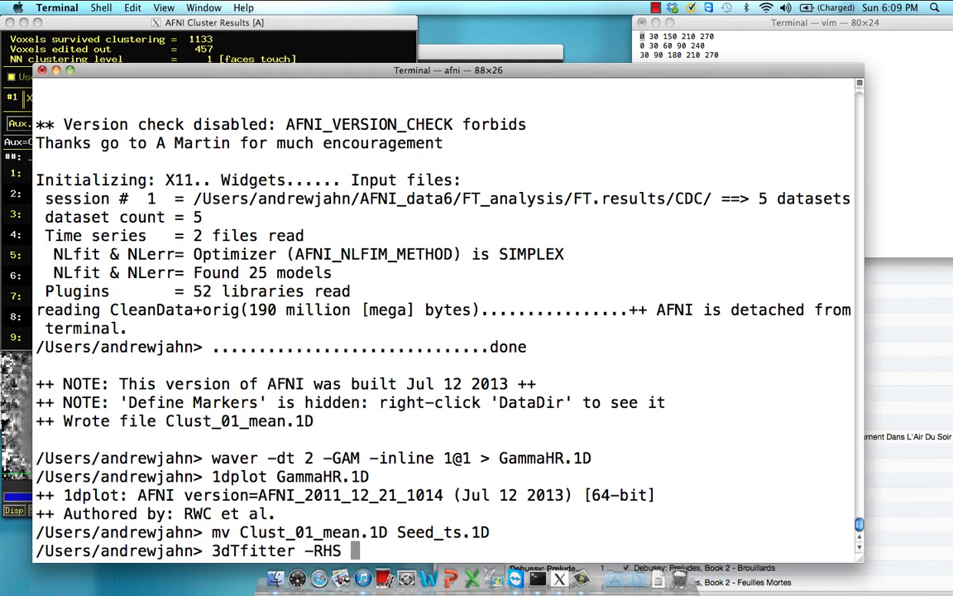
type("See")
key("Tab")
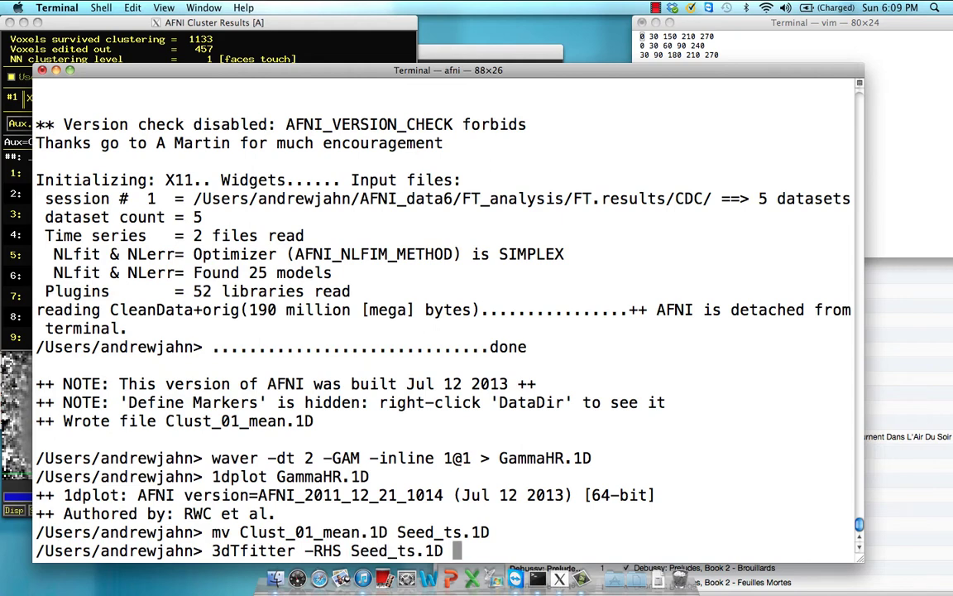
type("-FALTUNG ")
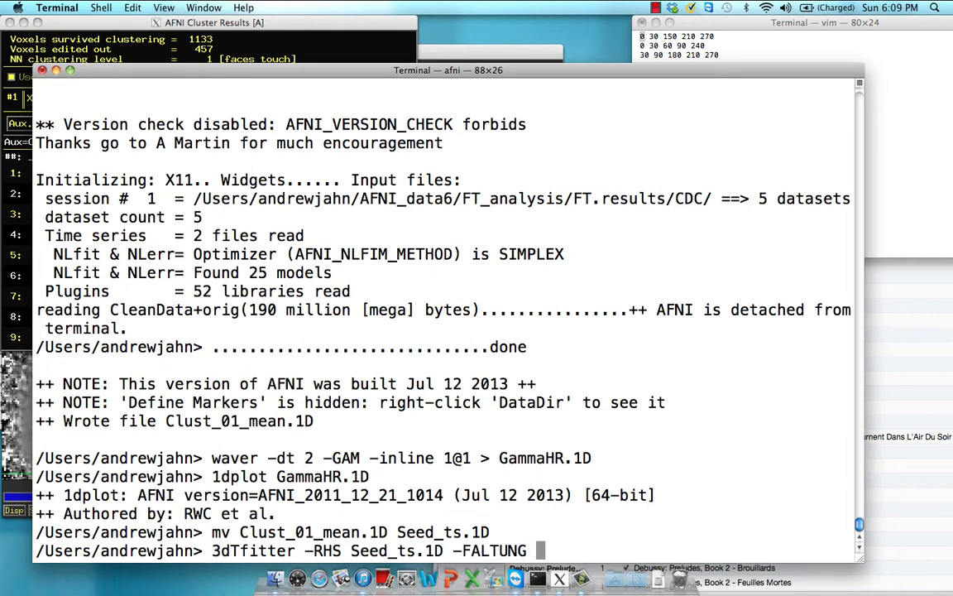
type("Gam")
key("Tab")
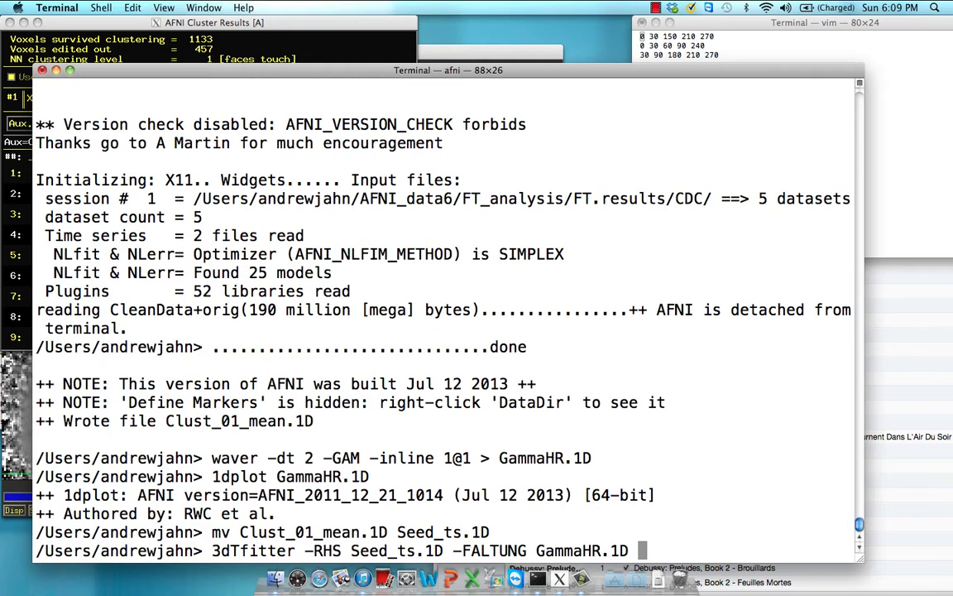
type("Seed_")
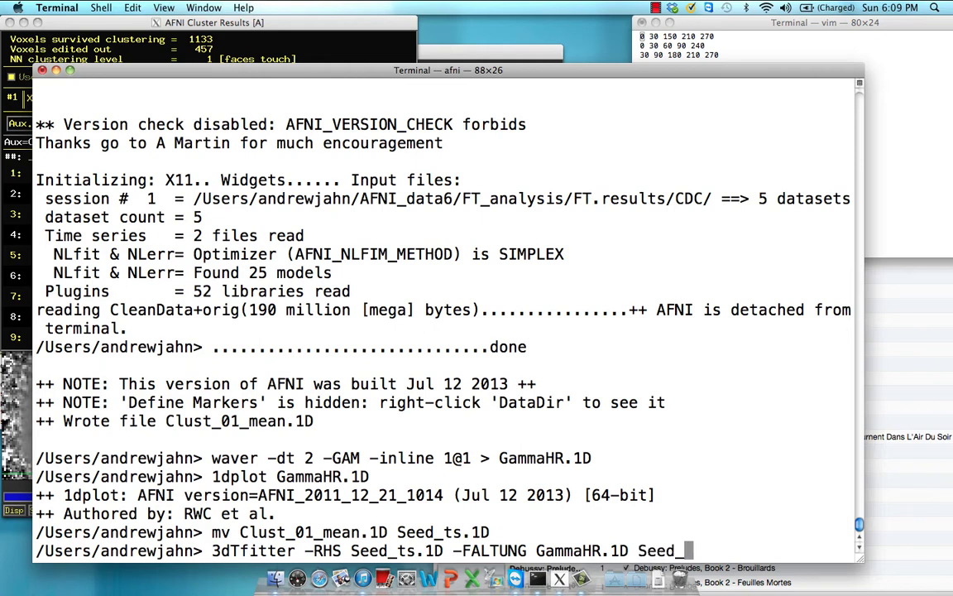
type("Neur")
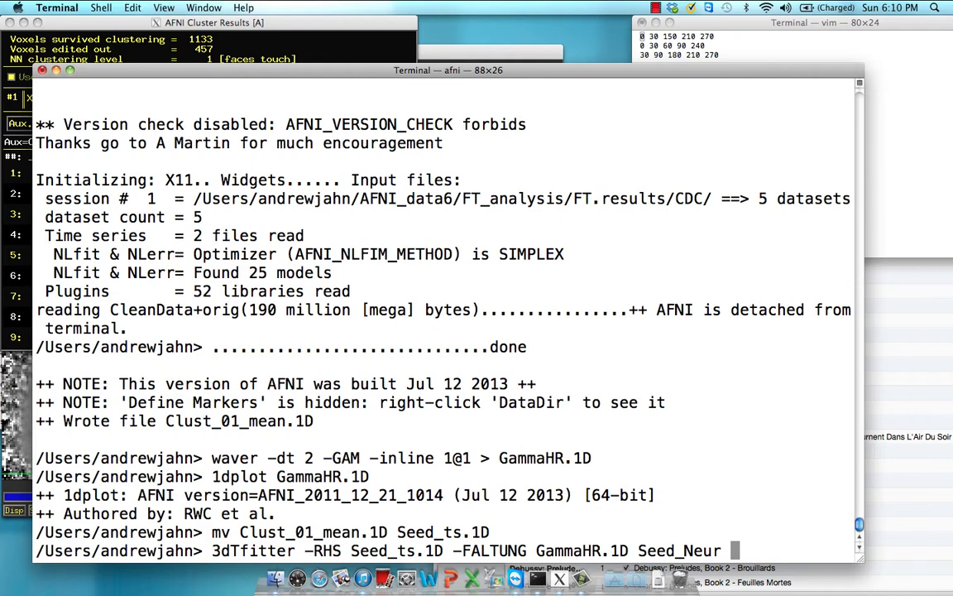
type("012 0")
key("Return")
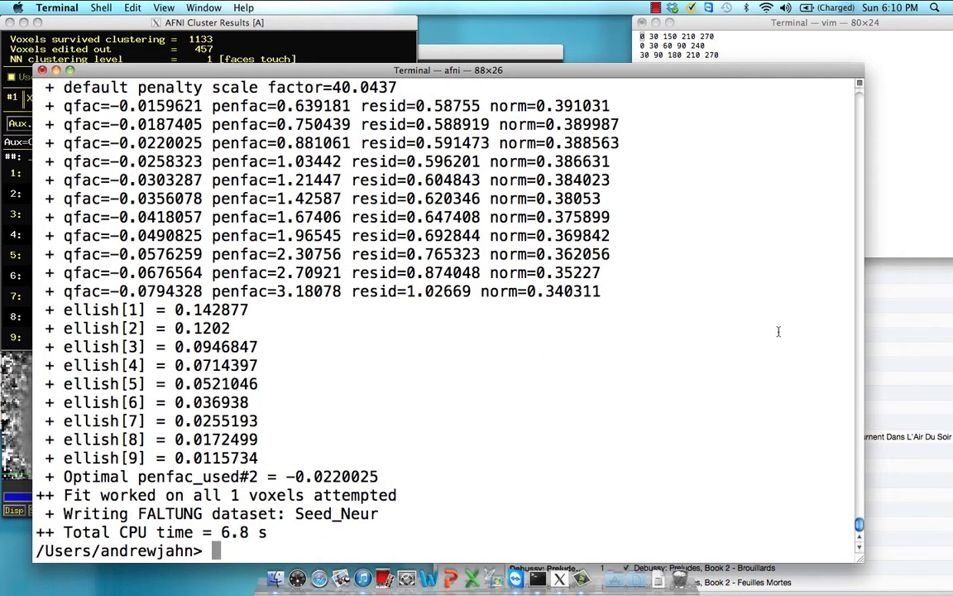
type("1dplot Seed_Neur.1D")
key("Return")
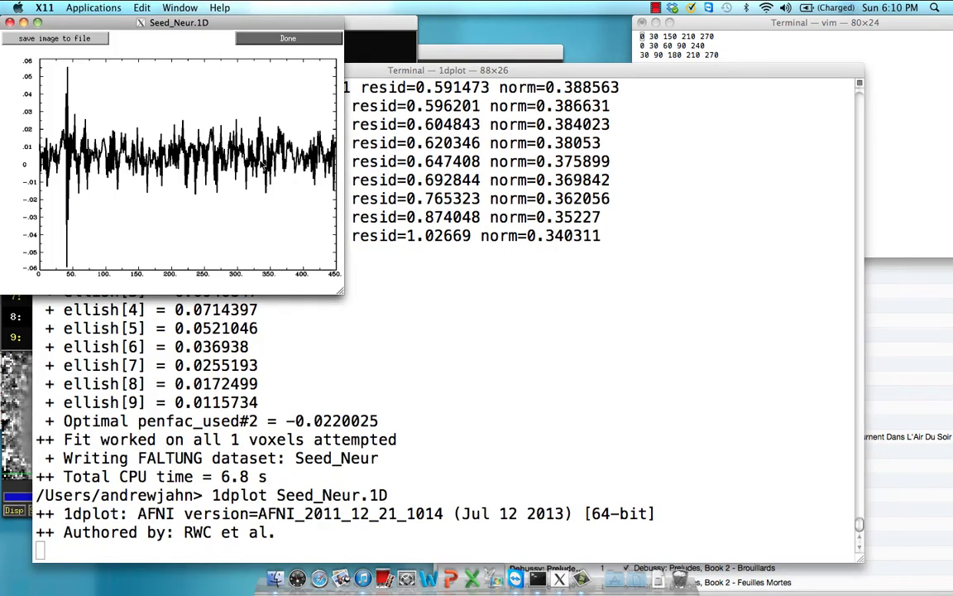
left_click(10, 24)
left_click(596, 447)
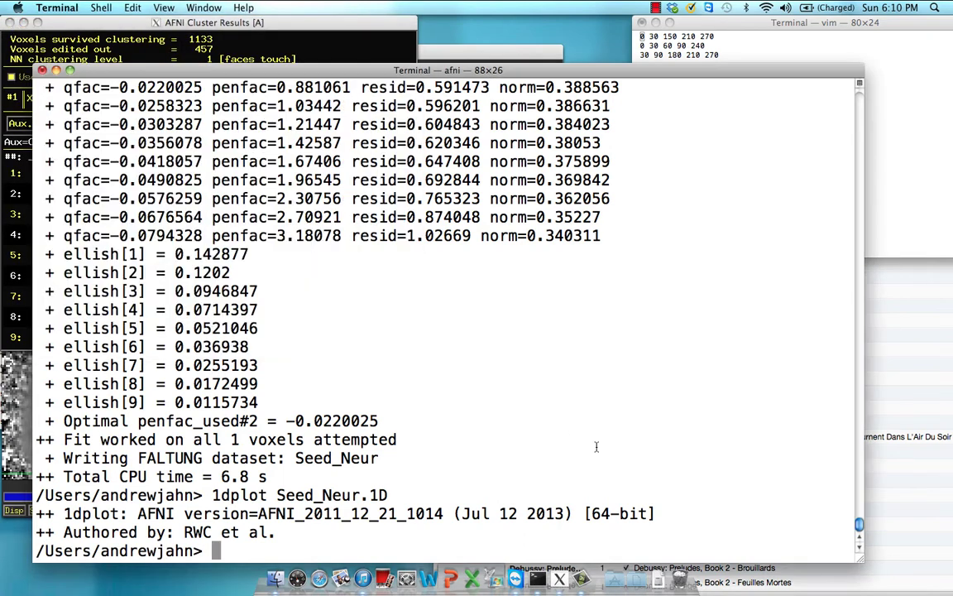
type("1d")
key("BackSpace")
key("BackSpace")
type("vi Av")
key("Tab")
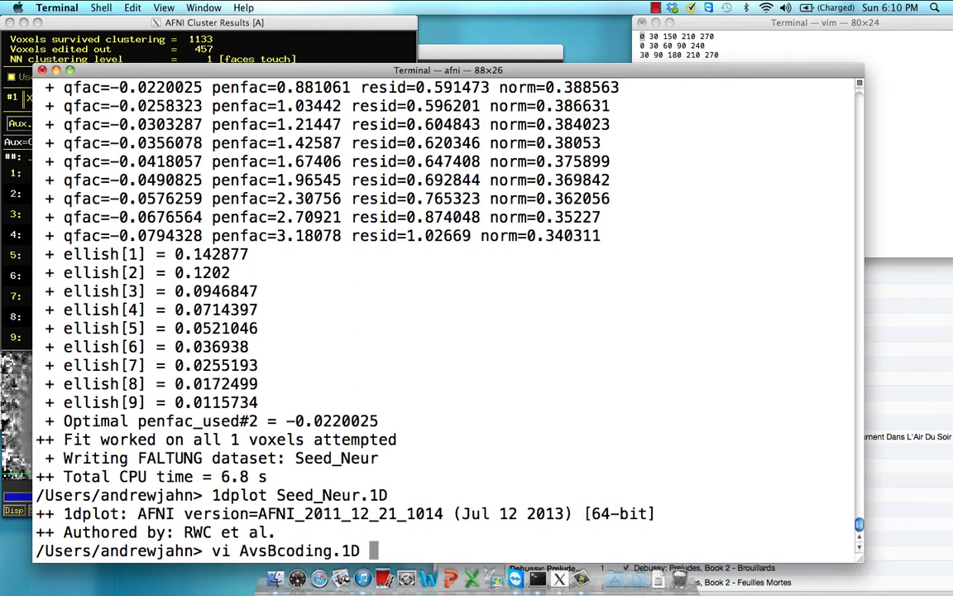
key("Return")
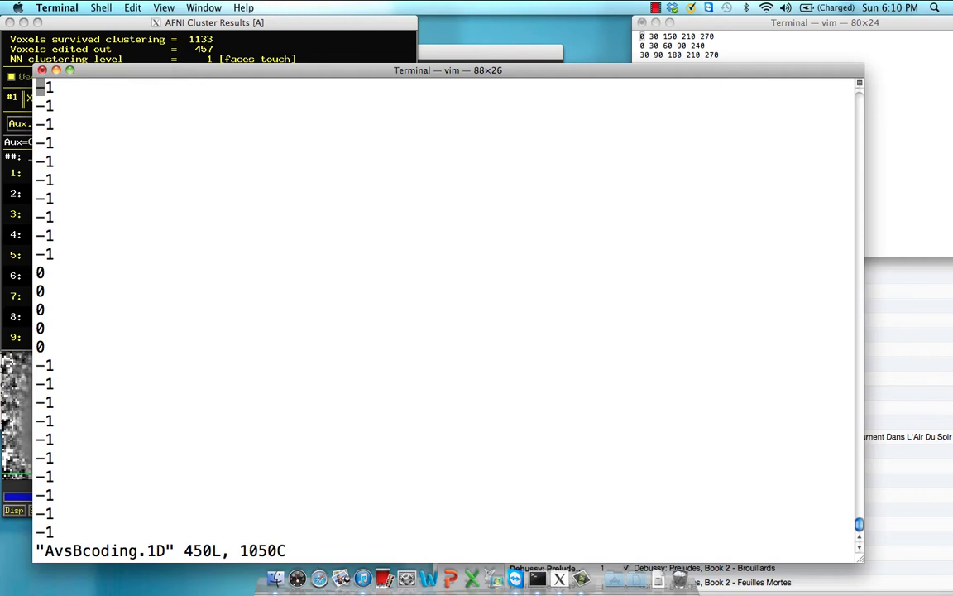
key("Down")
key("Down")
key("Down")
key("Down")
key("Down")
key("Down")
key("Up")
key("Up")
key("Up")
key("Up")
key("Up")
key("Up")
key("Down")
key("Down")
key("Down")
key("Down")
key("Down")
key("Down")
key("Down")
key("Down")
key("Up")
key("Up")
key("Up")
key("Up")
key("Up")
key("Up")
key("Up")
key("Up")
key("Down")
key("Down")
key("Down")
key("Down")
key("Down")
key("Down")
key("Down")
key("Down")
key("Down")
key("Down")
key("Down")
key("Down")
key("Down")
key("Down")
key("Down")
key("Down")
key("Down")
key("Down")
key("Down")
key("Down")
key("Down")
key("Down")
key("Down")
key("Down")
key("Down")
key("Down")
key("Down")
key("Down")
key("Down")
key("Down")
key("Down")
key("Down")
key("Down")
key("Down")
key("Down")
key("Down")
key("Down")
key("Down")
key("Down")
key("Down")
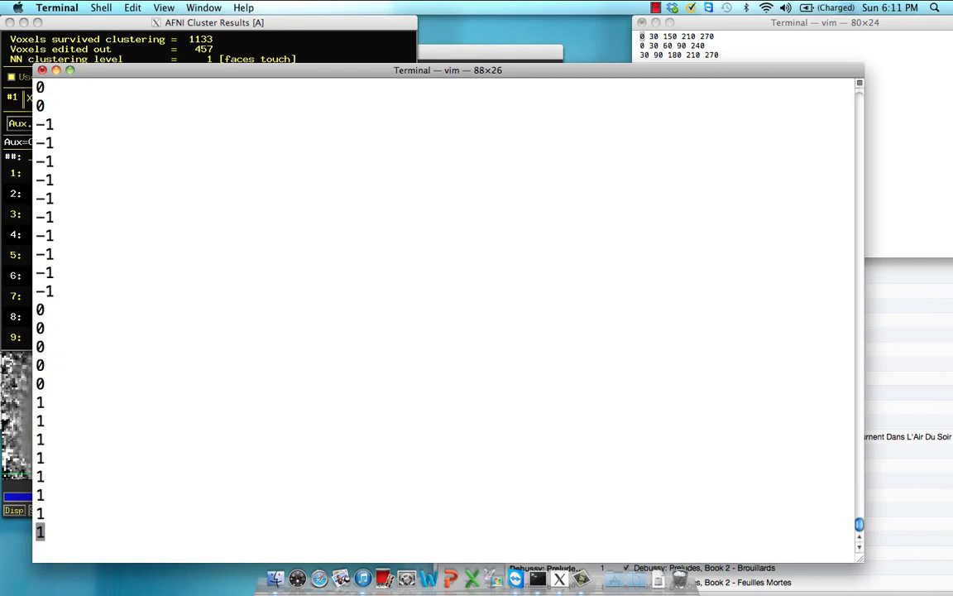
key("Down")
key("Down")
key("Down")
key("Down")
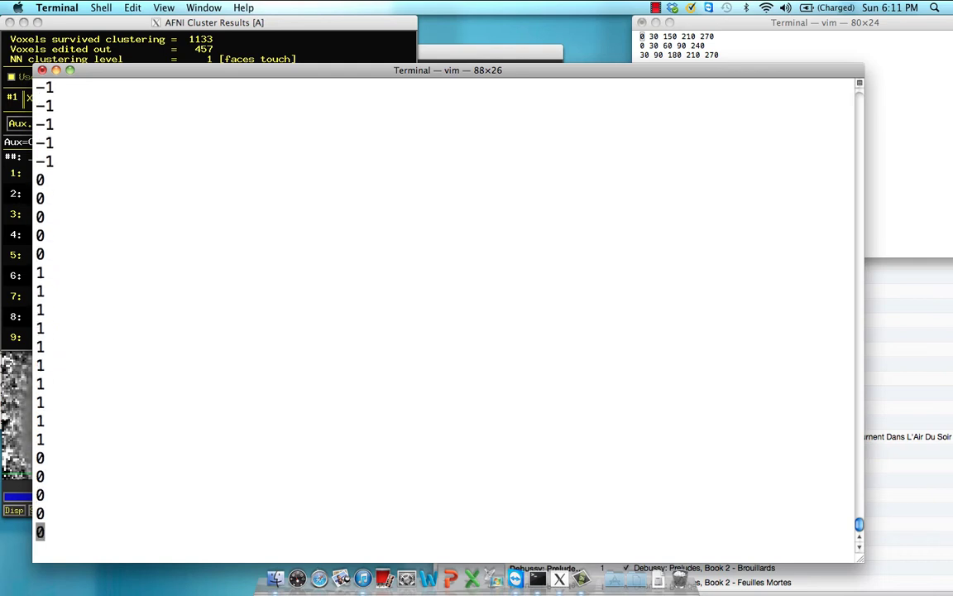
key("Down")
key("Down")
key("Down")
key("Down")
key("Down")
key("Down")
key("Down")
key("Down")
key("Down")
key("Down")
key("Down")
key("Down")
key("Down")
key("Down")
key("Down")
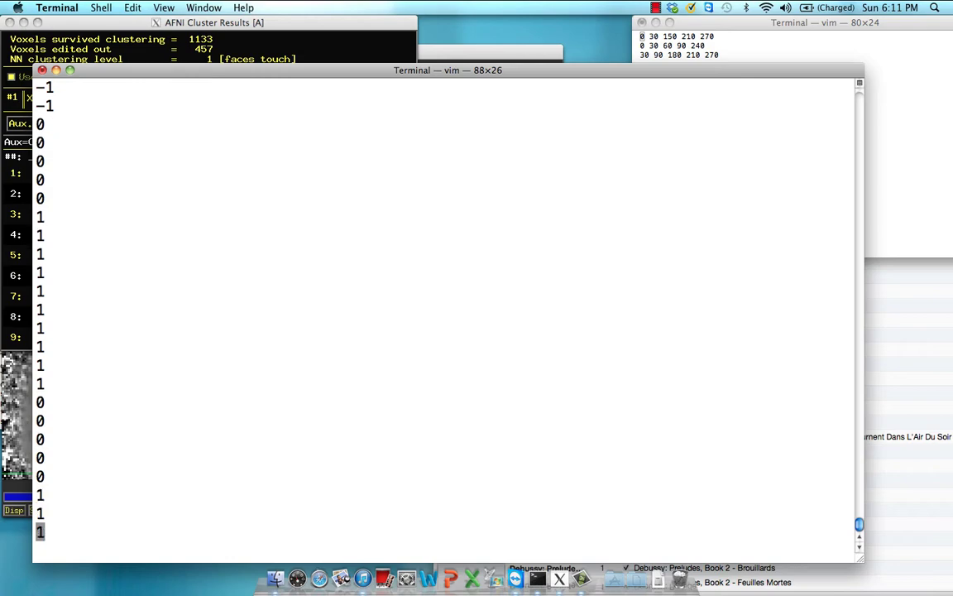
type(":q")
key("Return")
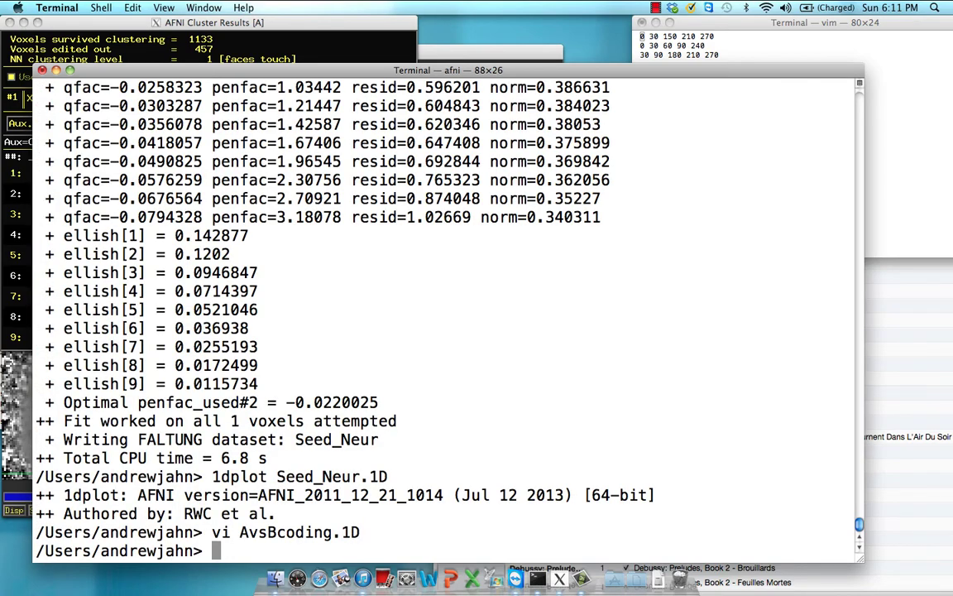
Compute Inter_neu.1D as Seed_Neur.1D times AvsBcoding.1D with 1deval 'a*b', then plot it
type("1devl")
key("BackSpace")
key("BackSpace")
type("al")
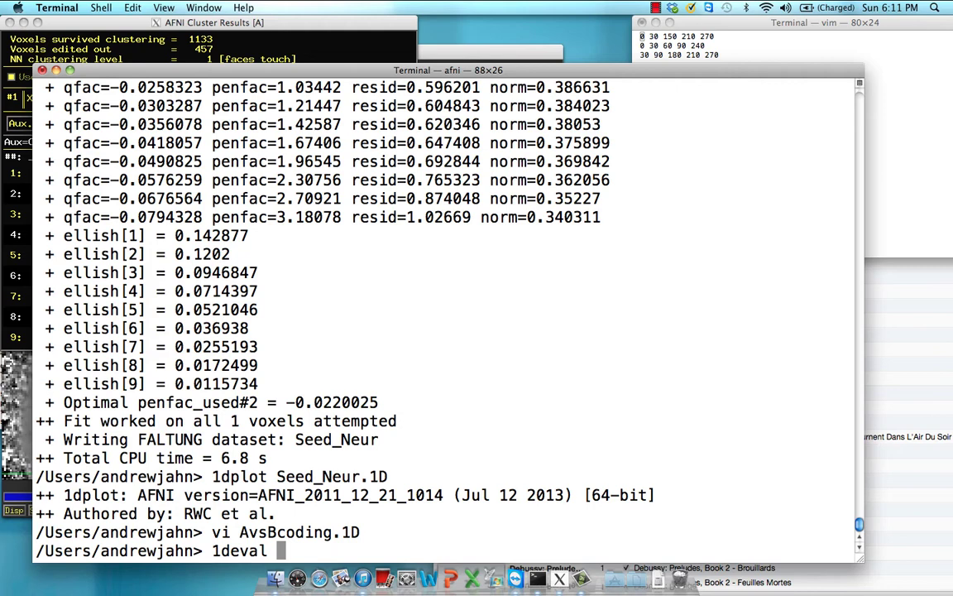
type("-a S")
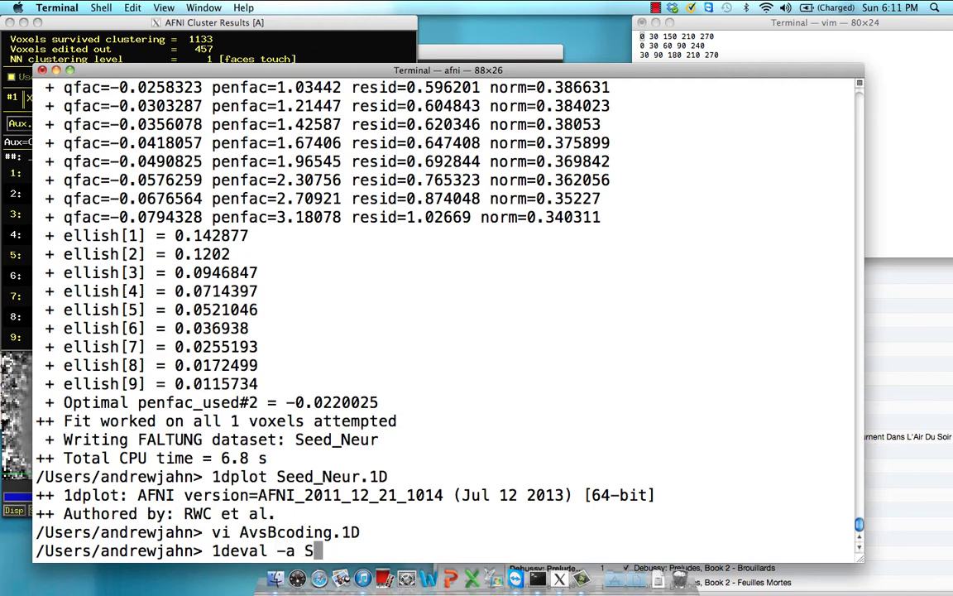
type("eed_Neur")
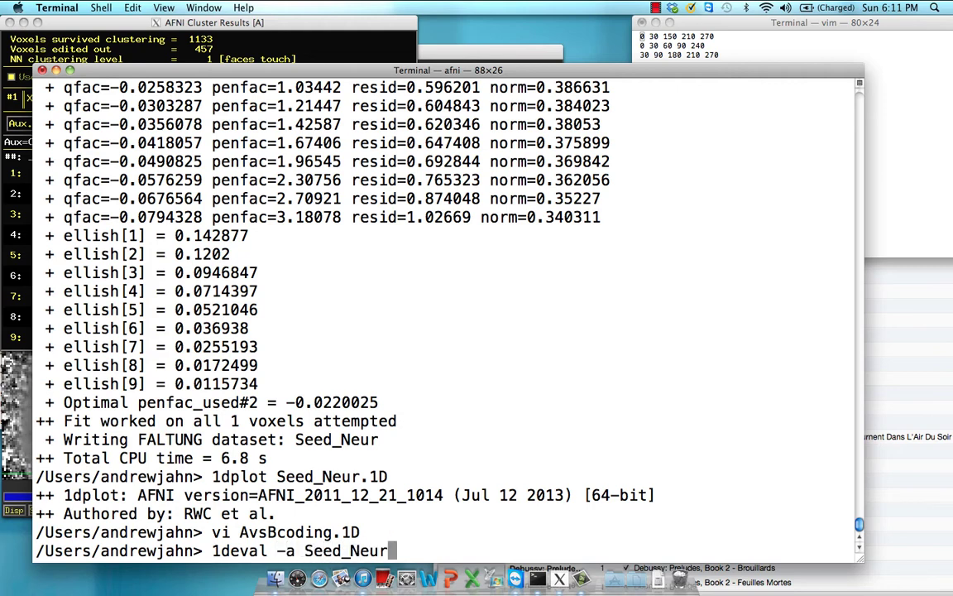
type(".1D -b AvsBcoding.1D ")
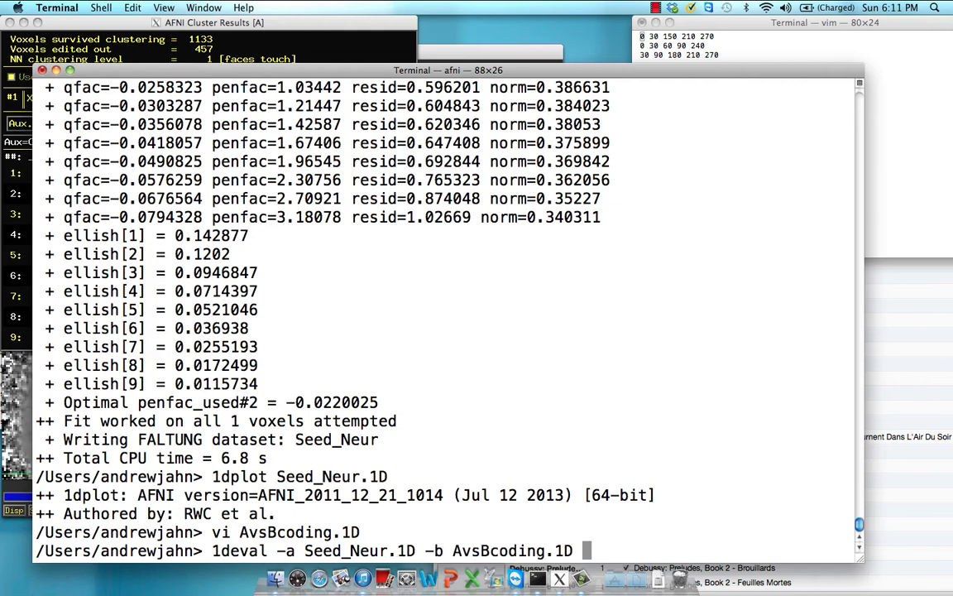
type("-expr ")
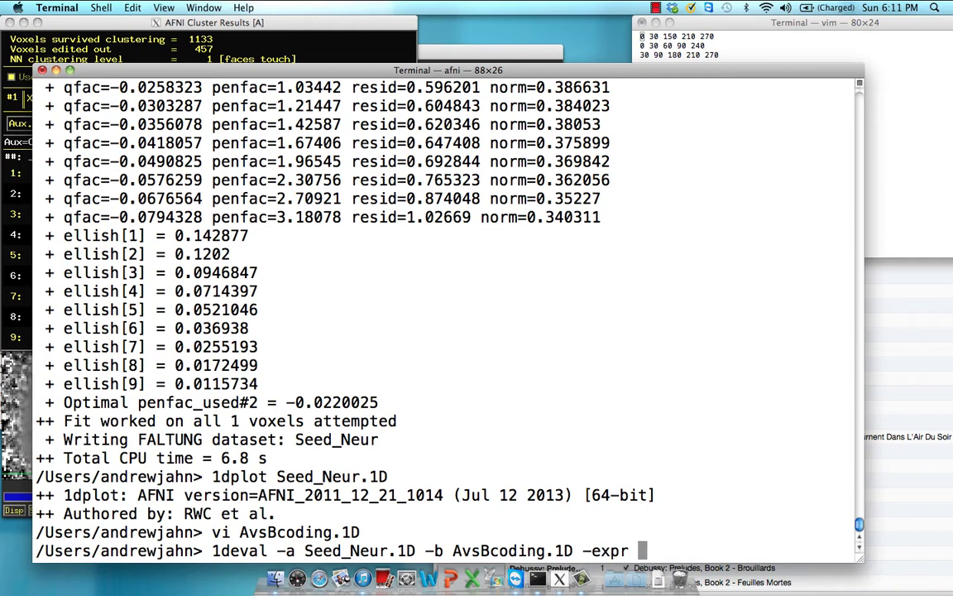
type("'a*b")
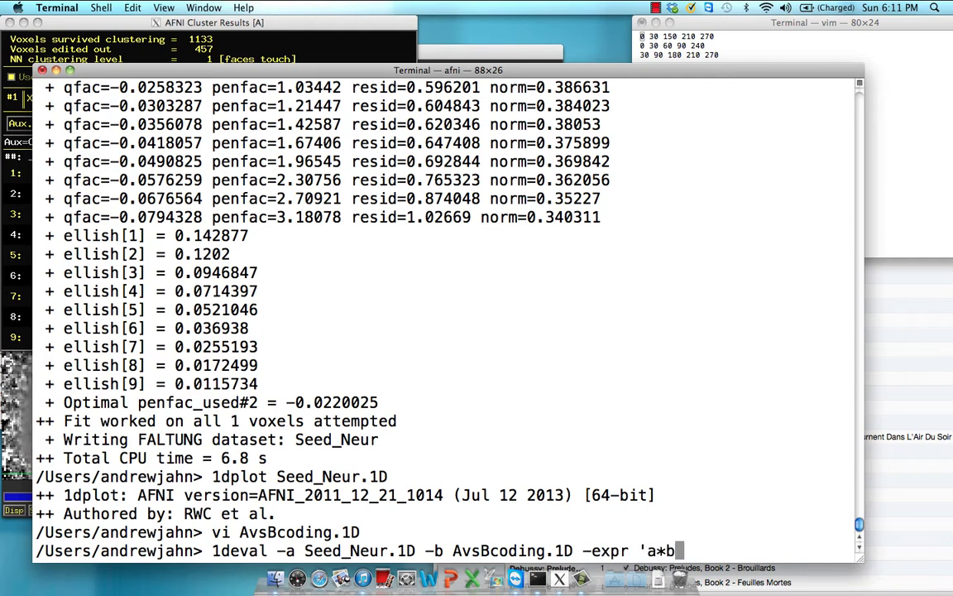
type("' > Inter")
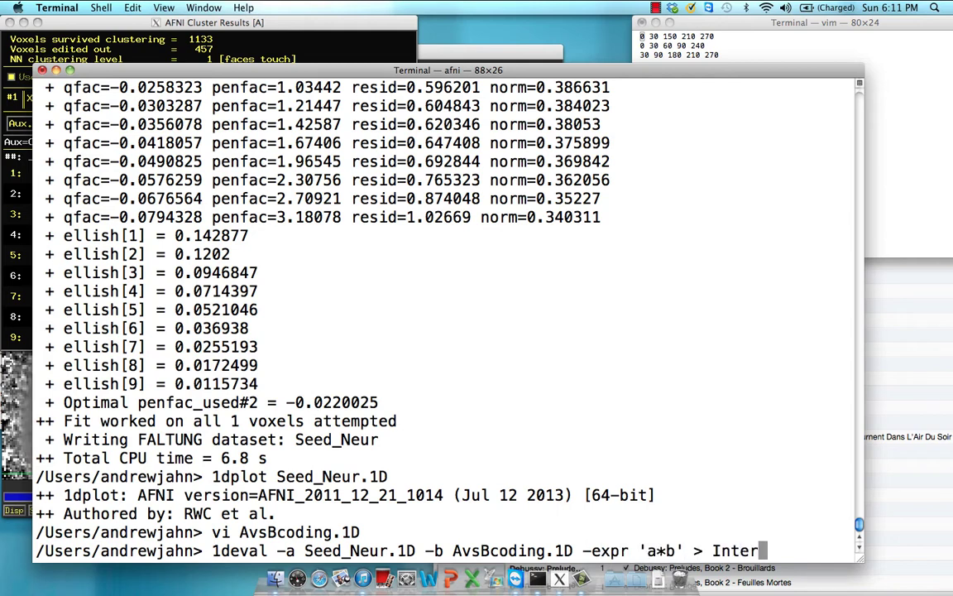
type("_neu.1D")
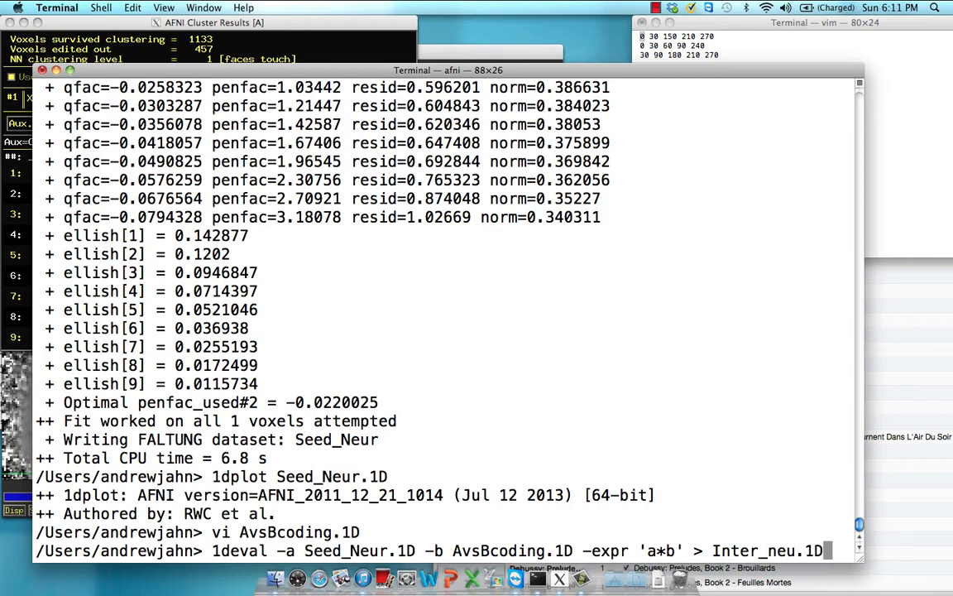
key("Return")
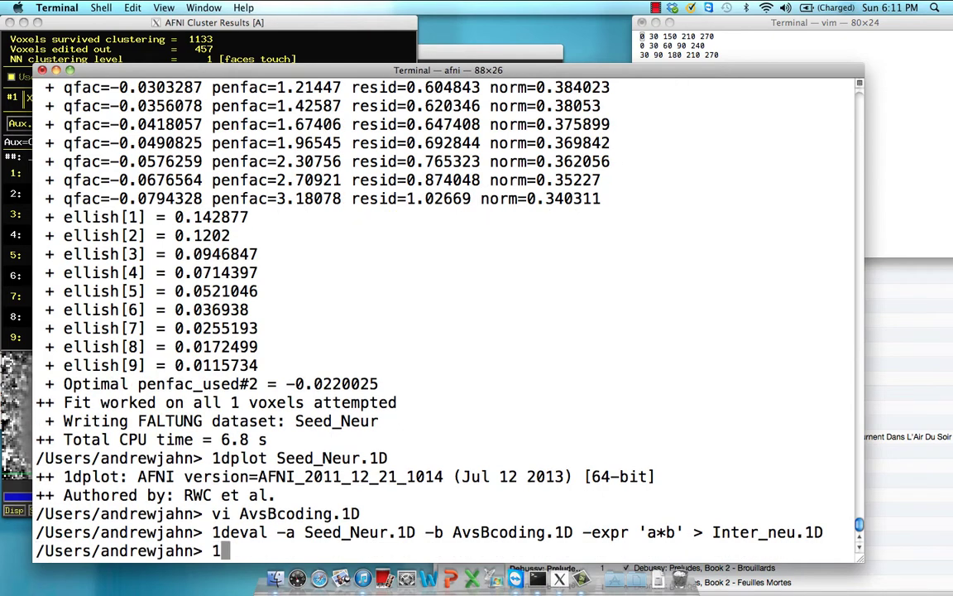
type("plot Inter_neu.1D")
key("Return")
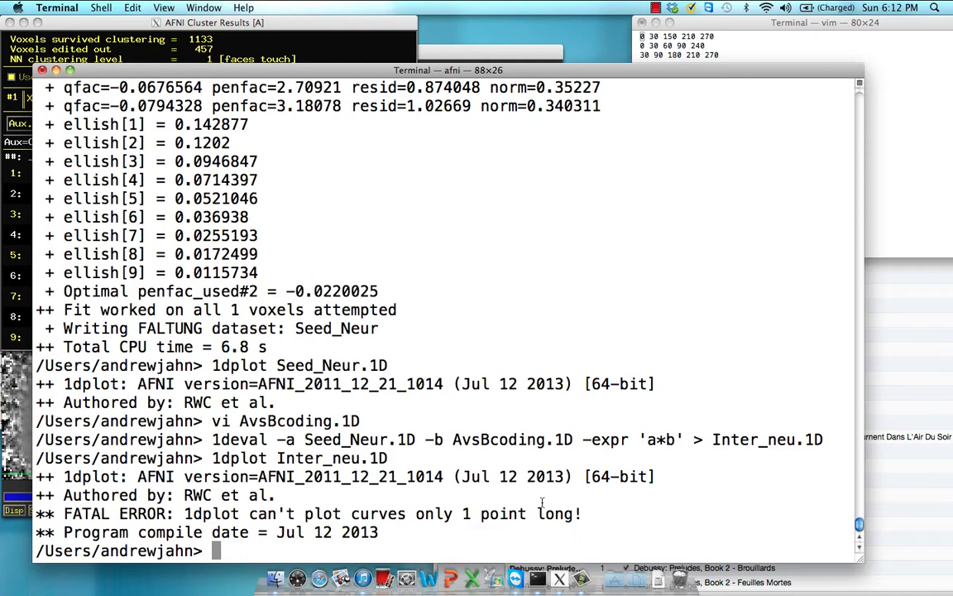
Inspect the contents of Inter_neu.1D in vi without changes
type("vi Inter_neu.1D")
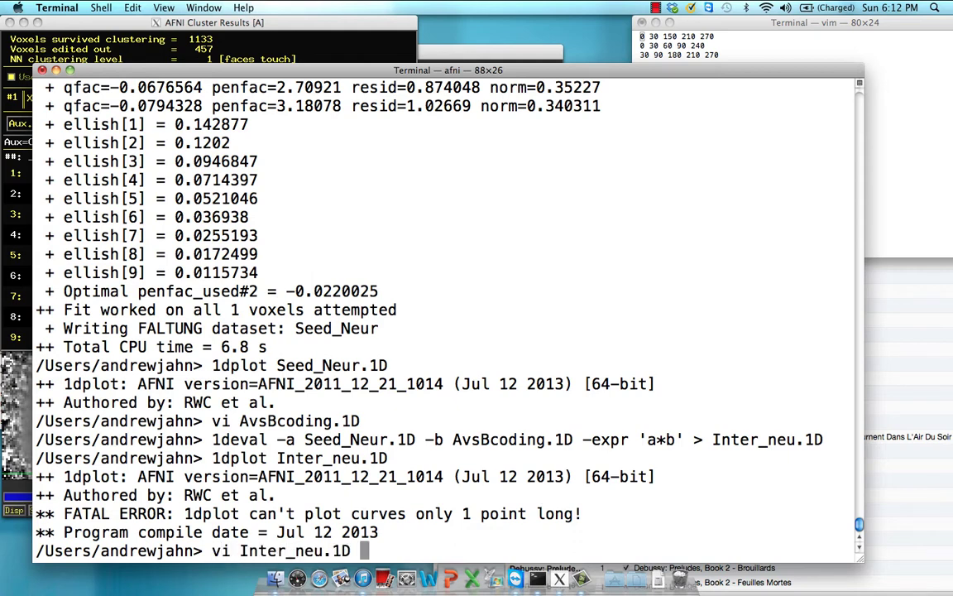
key("Return")
type(":q")
key("Return")
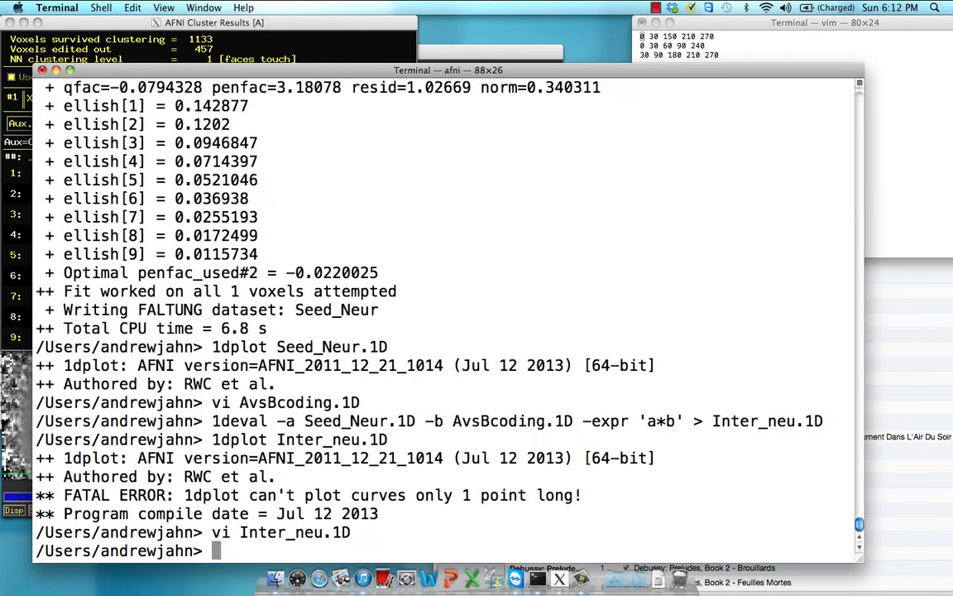
Delete the # comment header from Seed_Neur.1D in vi and save it
type("vi Seed_")
key("Return")
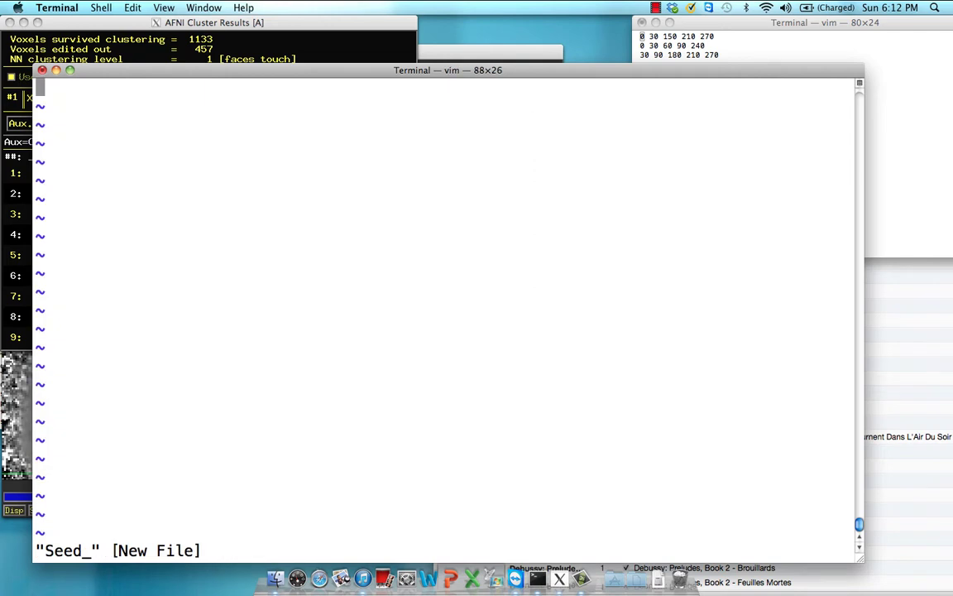
type(":q")
key("Return")
key("Up")
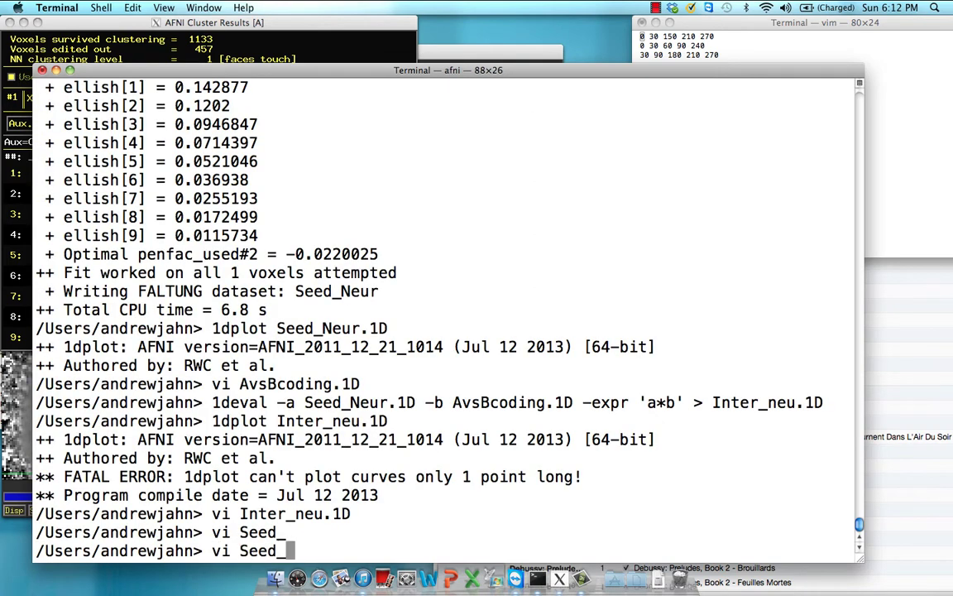
type("Neur.1D")
key("Return")
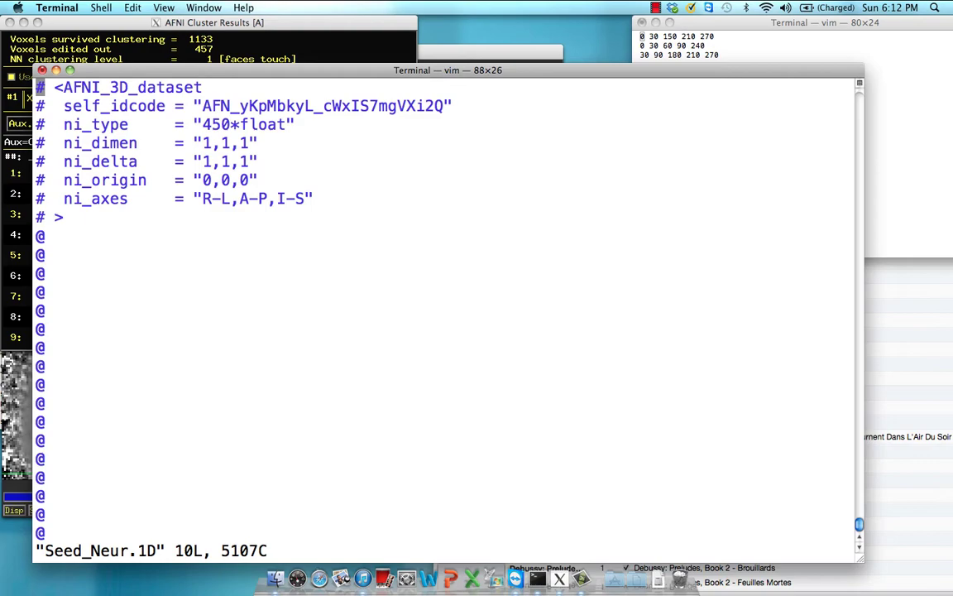
key("j")
key("j")
key("j")
key("j")
key("j")
key("j")
key("d")
key("g")
key("g")
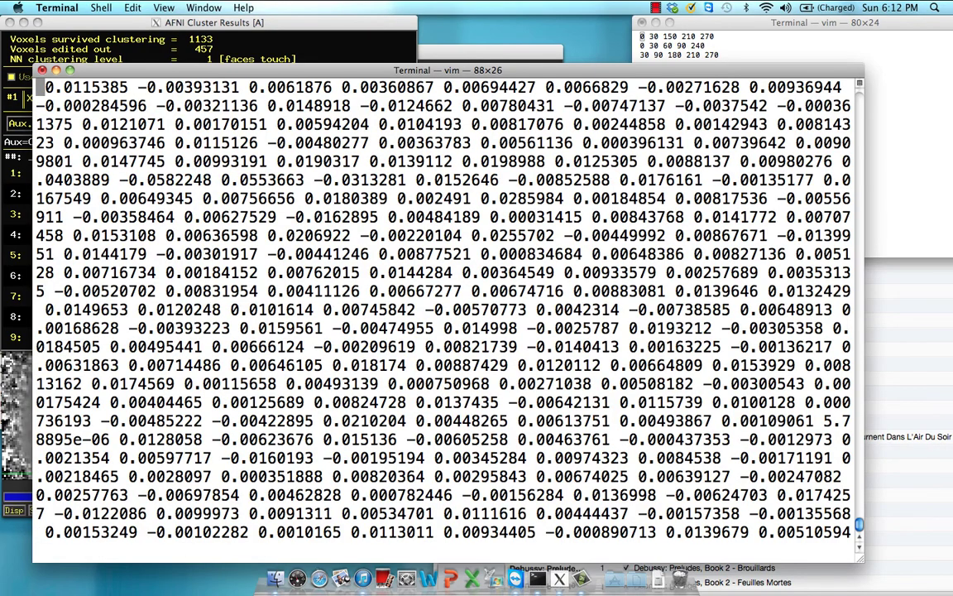
type(":wq")
key("Return")
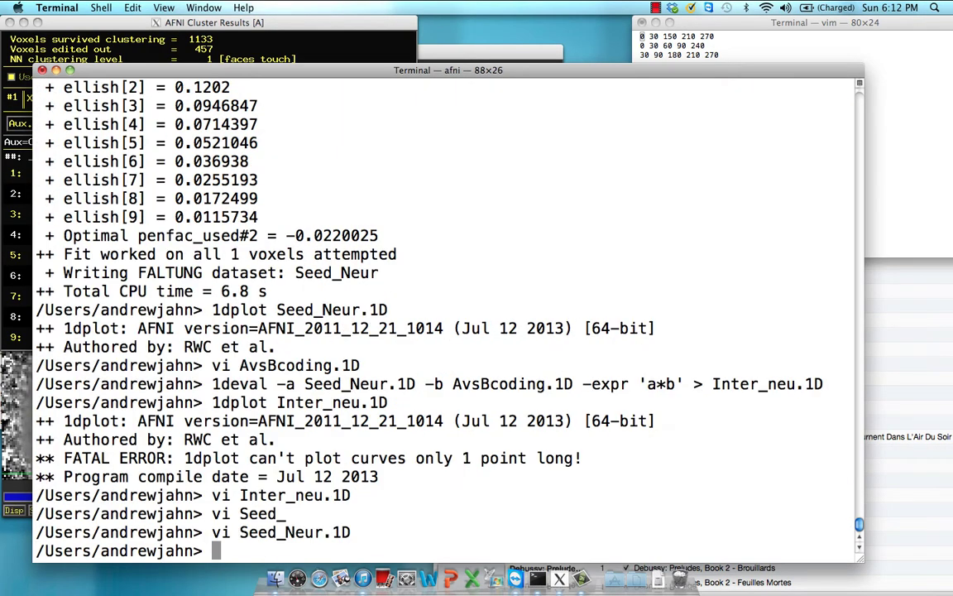
Rerun the 1deval interaction command using the transposed Seed_Neur.1D\'
type("1dtranspose Seed_")
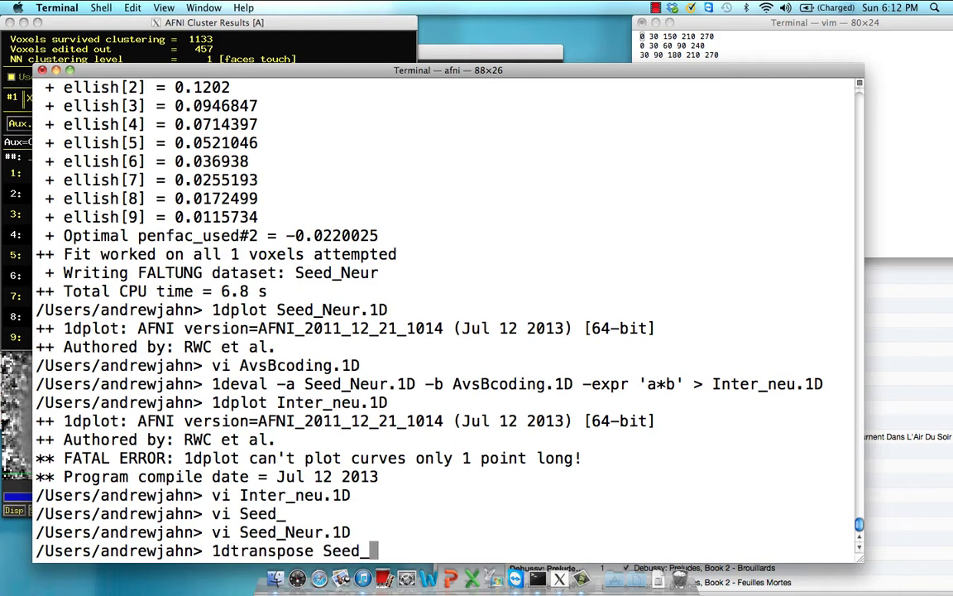
type("Neur.1D")
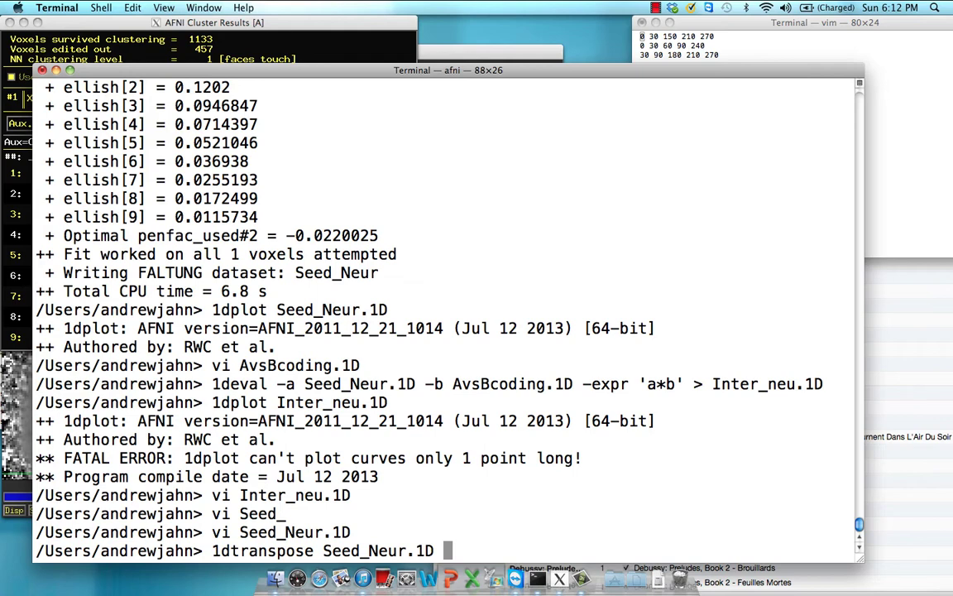
type("Seed_Neur")
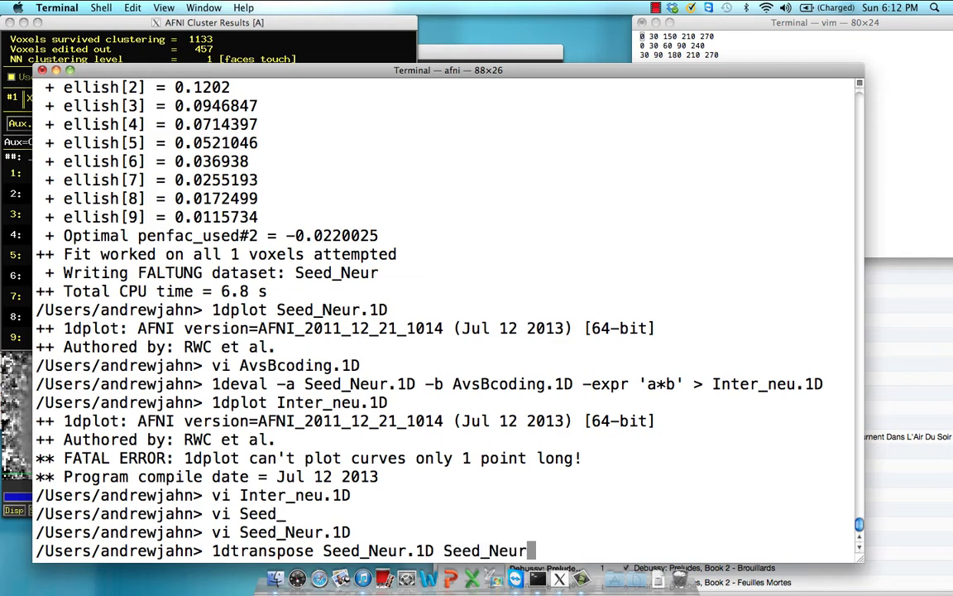
key("Up")
key("Up")
key("Up")
key("Up")
key("Up")
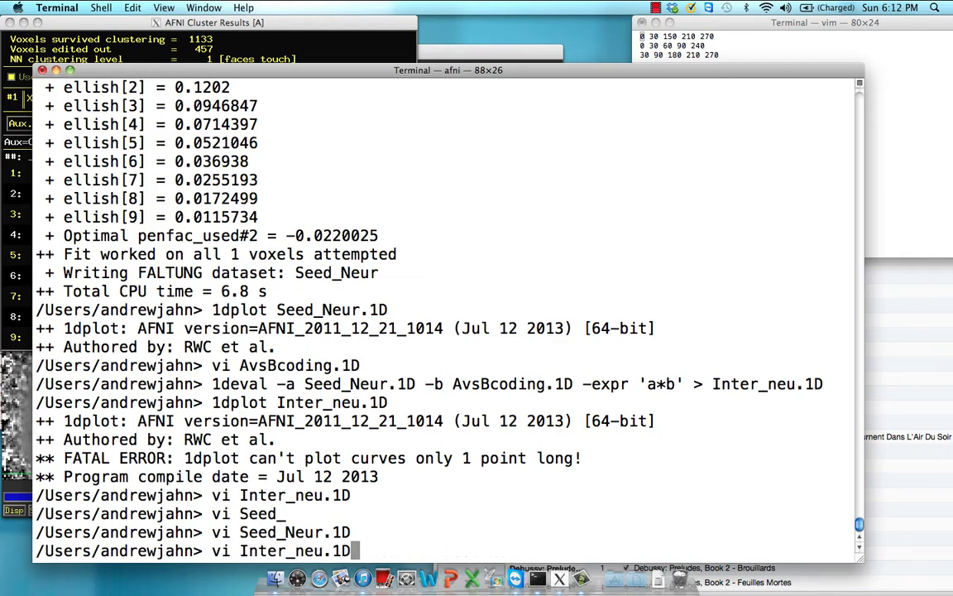
key("Left")
key("Left")
key("Left")
key("Left")
key("Left")
key("Left")
key("Left")
key("Left")
key("Left")
key("Left")
key("Left")
key("Left")
key("Left")
key("Left")
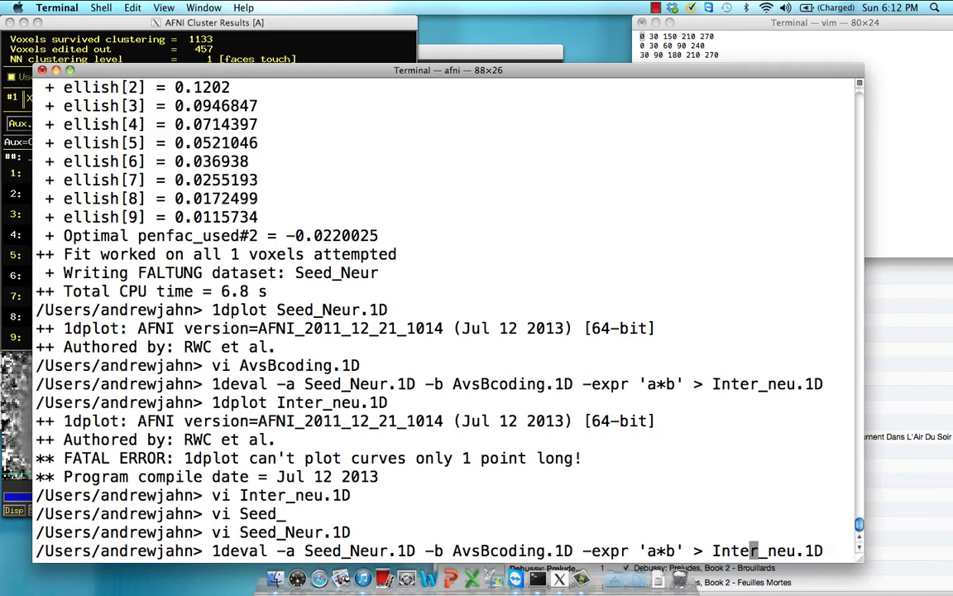
key("Left")
key("Left")
key("Left")
key("Left")
key("Left")
key("Left")
key("Left")
key("Left")
key("Left")
key("Left")
key("Left")
key("Left")
key("Left")
key("Left")
key("Left")
key("Left")
key("Left")
key("Left")
key("Left")
key("Left")
key("Left")
key("Left")
key("Left")
key("Left")
key("Left")
key("Left")
type("\\")
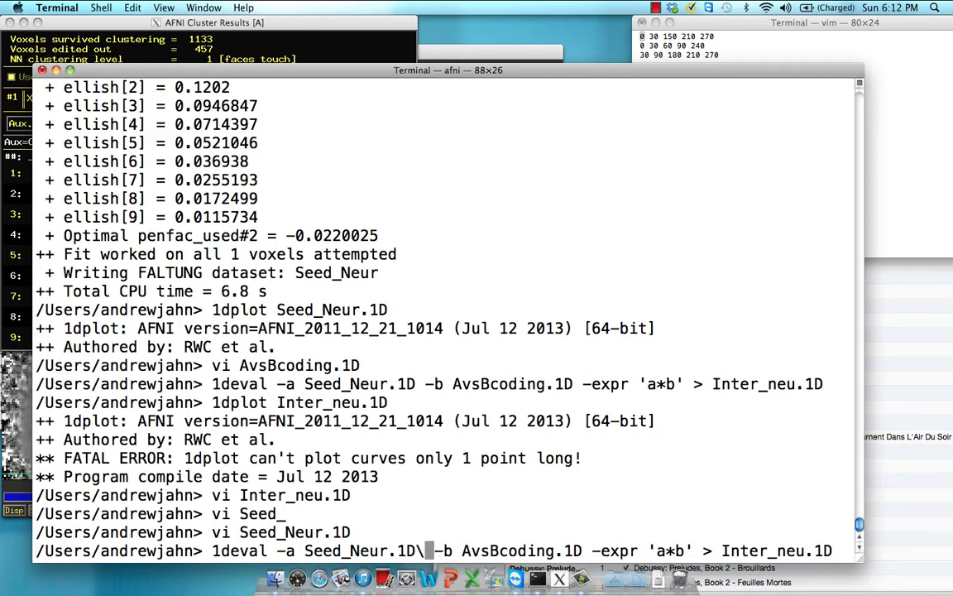
type("'")
key("Return")
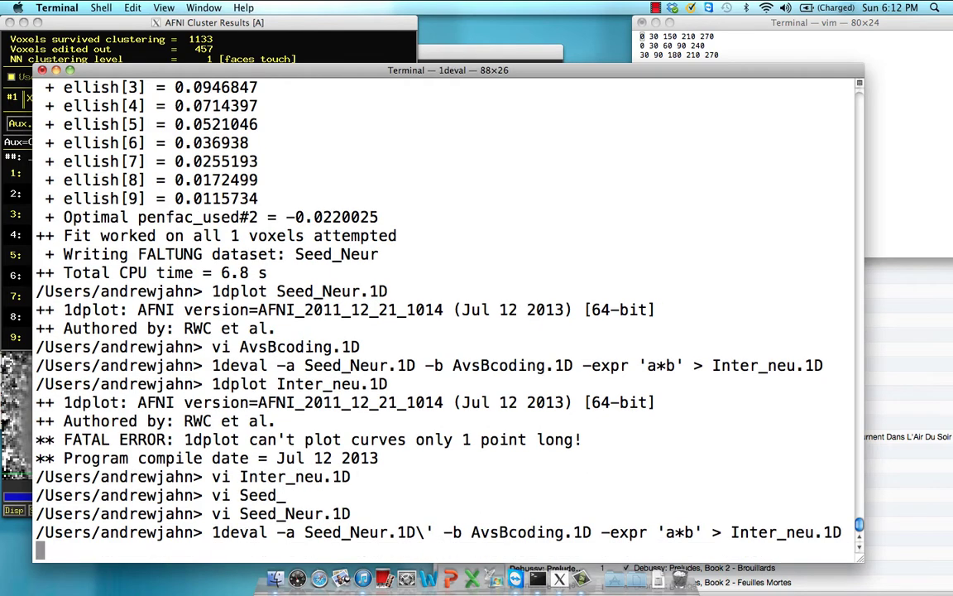
type("1dplot Inter_neu.1D")
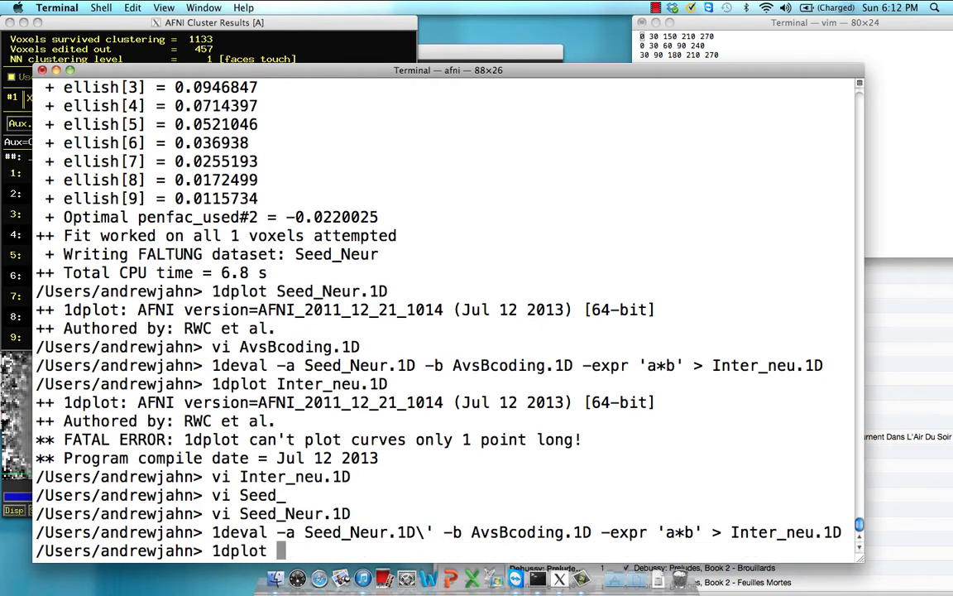
key("Return")
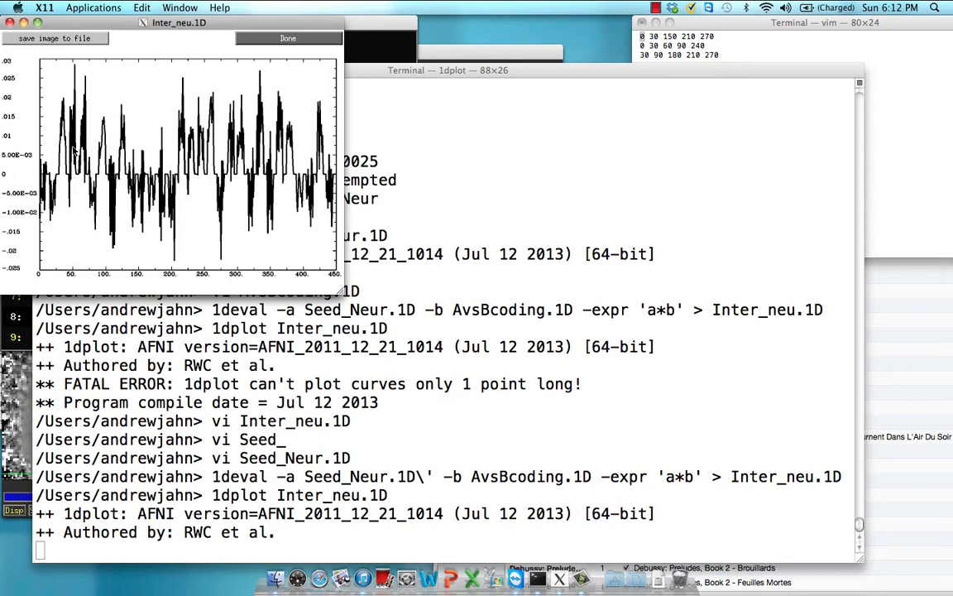
left_click(10, 23)
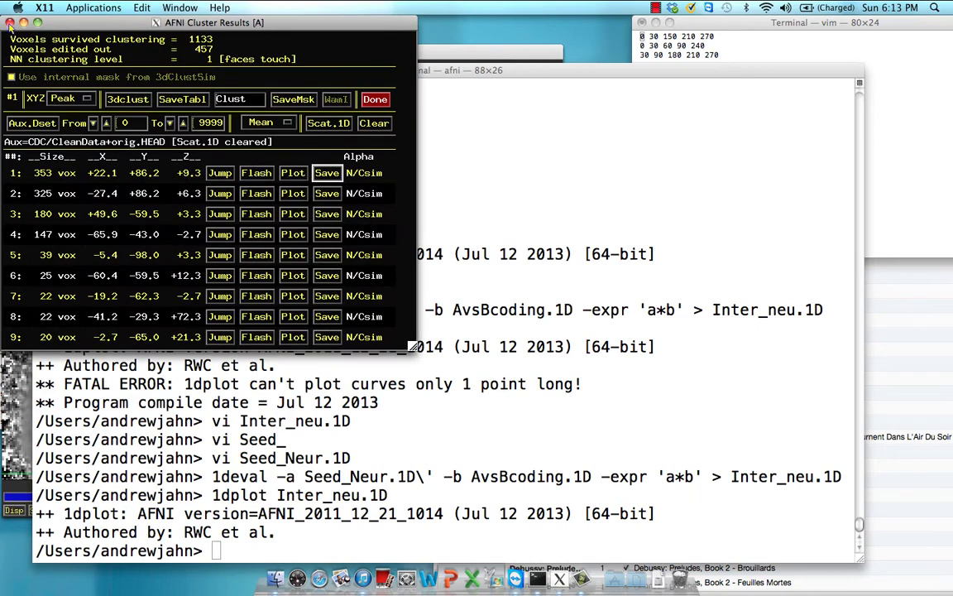
left_click(532, 364)
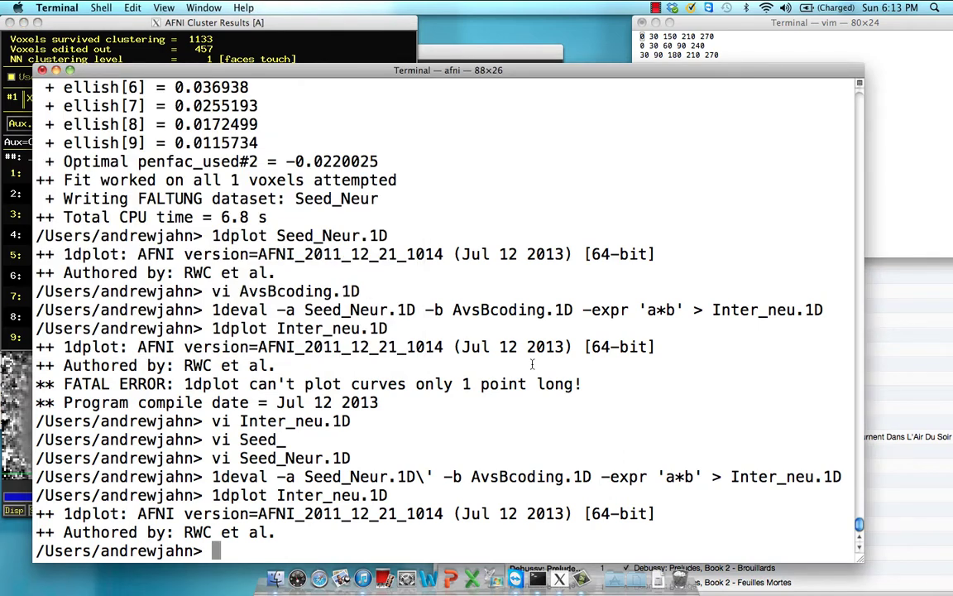
Convolve Inter_neu.1D with waver -GAM -peak 1 -TR 2 -numout 450, writing Inter_ts.1D
type("waver")
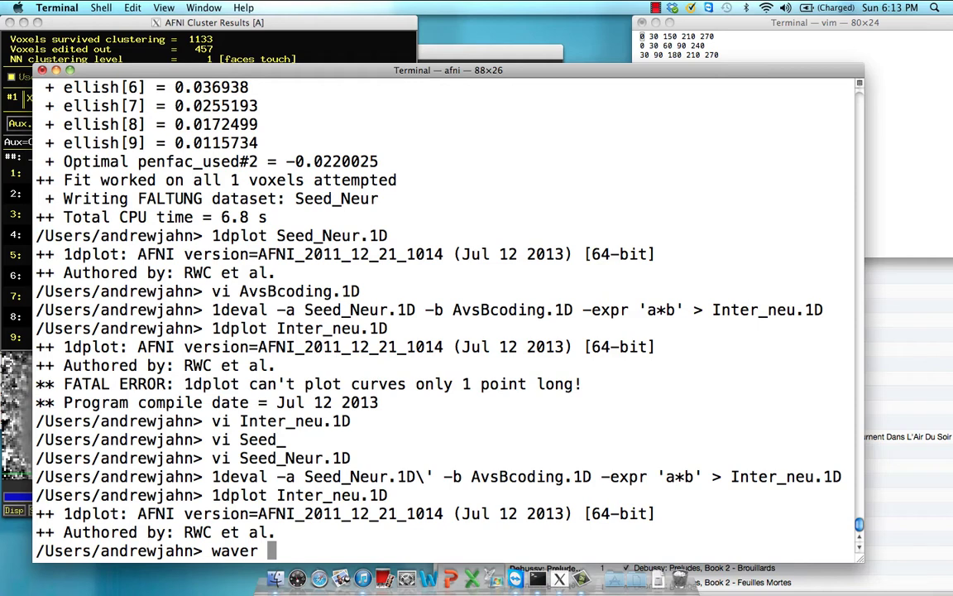
type("-GAM -peak 1 -TR 2 -input Inter_neu.1D")
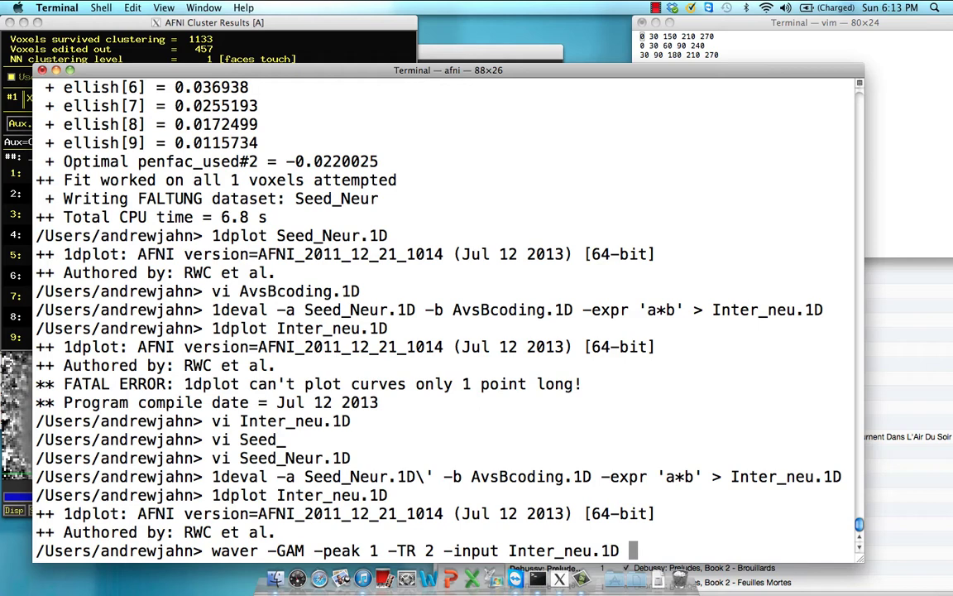
type("-num")
key("BackSpace")
key("BackSpace")
type("umout 450 ")
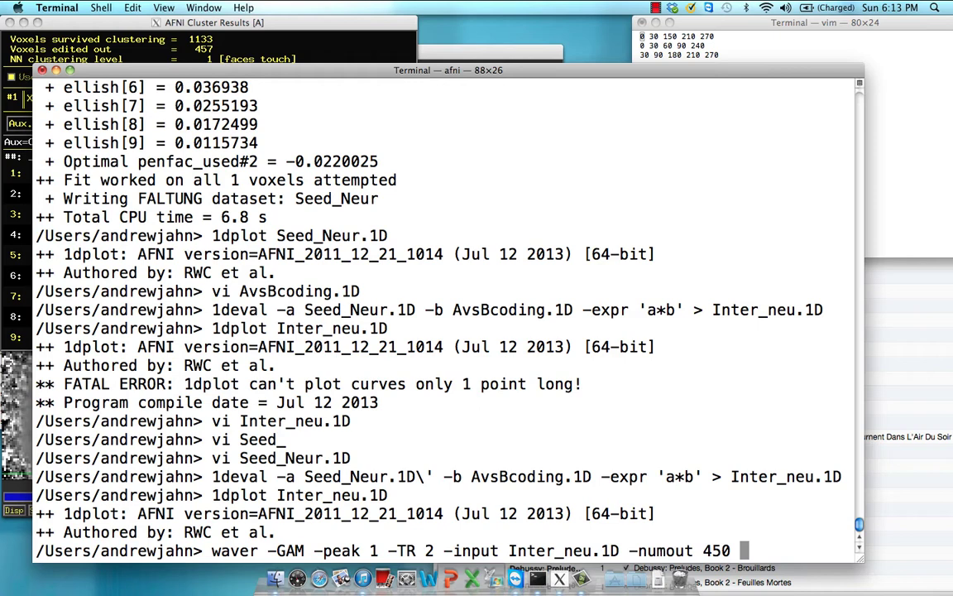
type("> Inter")
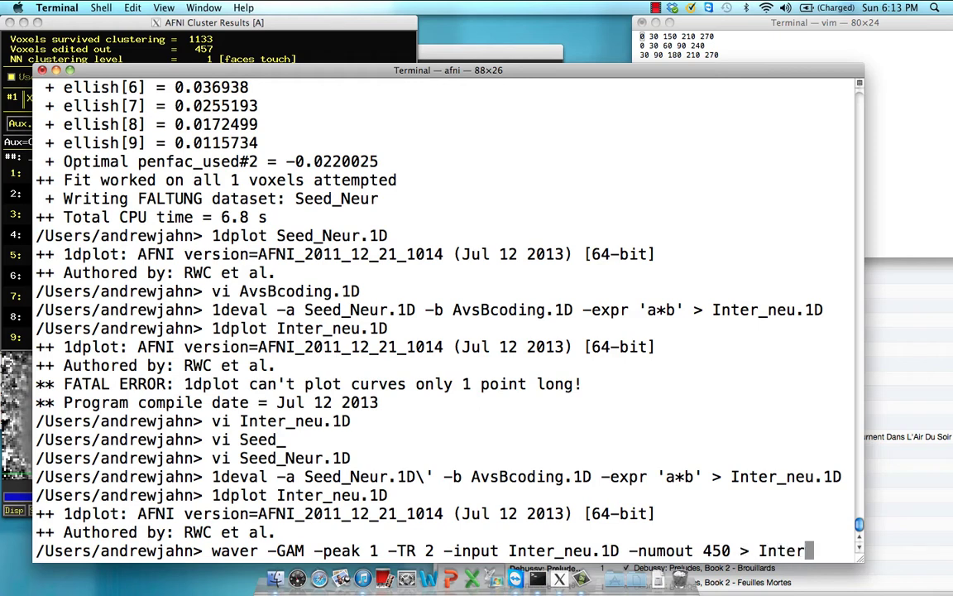
type("_ts.1D")
key("Return")
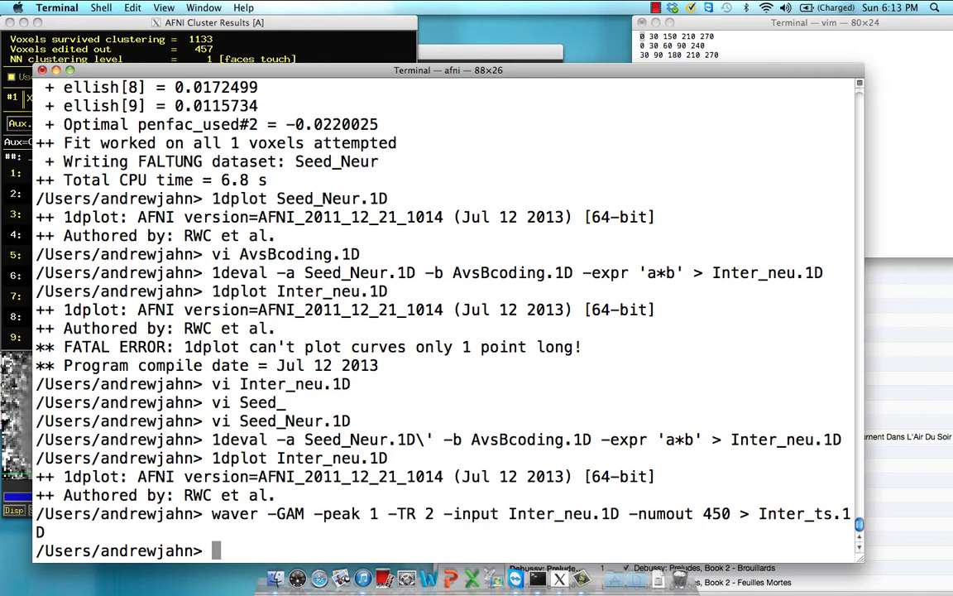
Plot the 450-point Inter_ts.1D series with 1dplot, then close the plot
type("1dplot ")
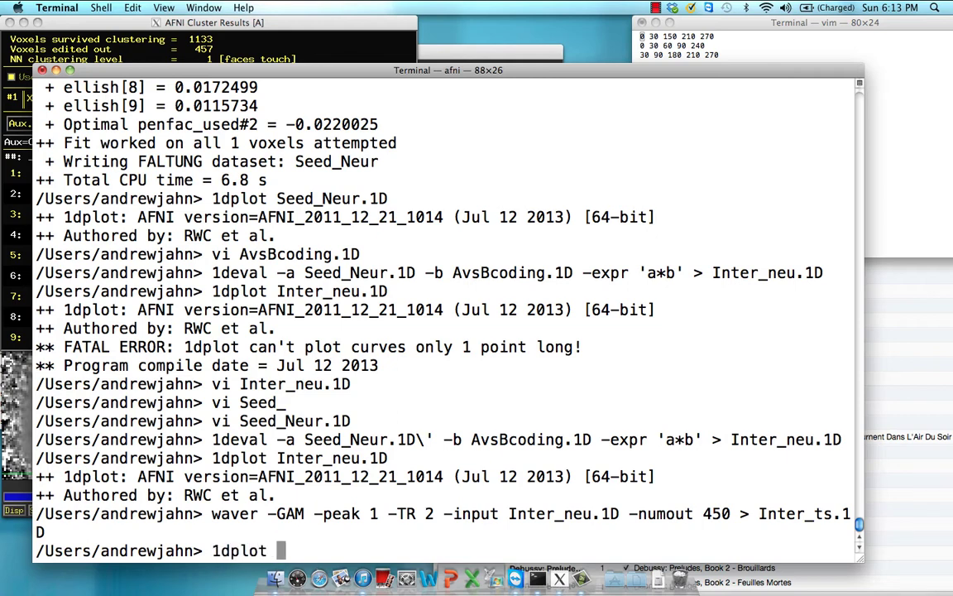
type("Inter_ts.1D")
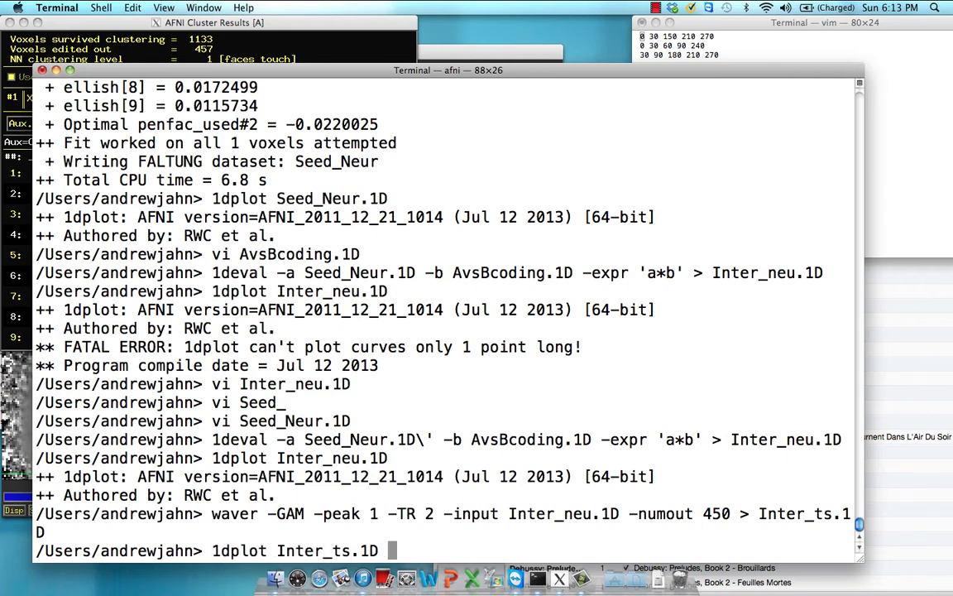
key("Return")
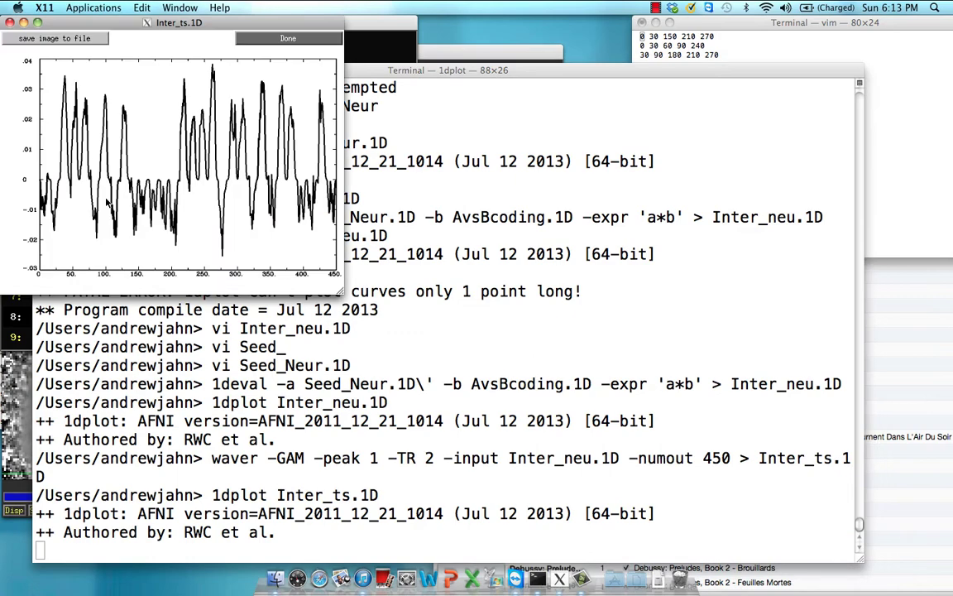
left_click(10, 23)
left_click(477, 519)
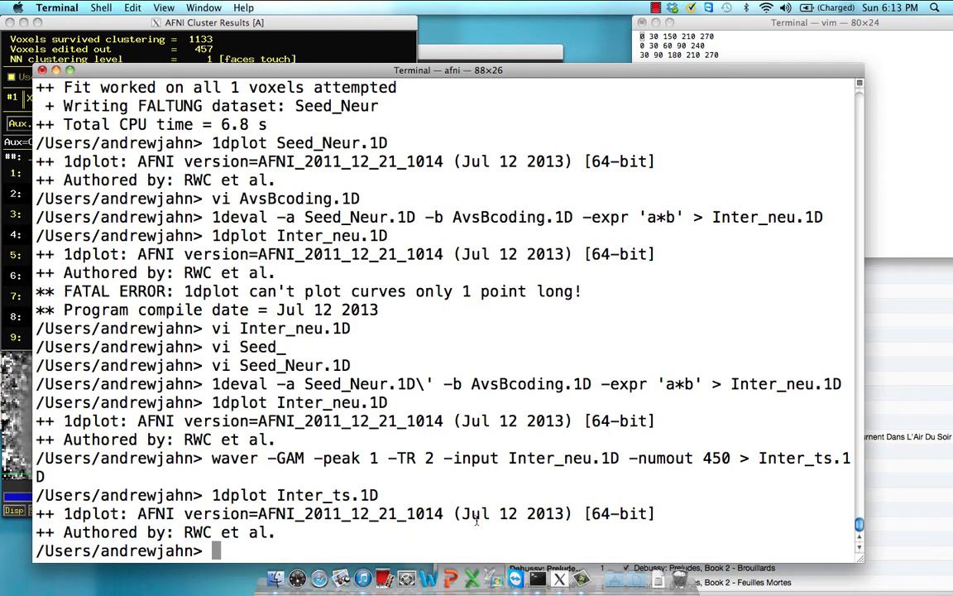
Open Decon.sh in vim and review the -num_stimts 10, Seed_ts.1D and Inter_ts.1D lines
type("vi Decon.sh")
key("Return")
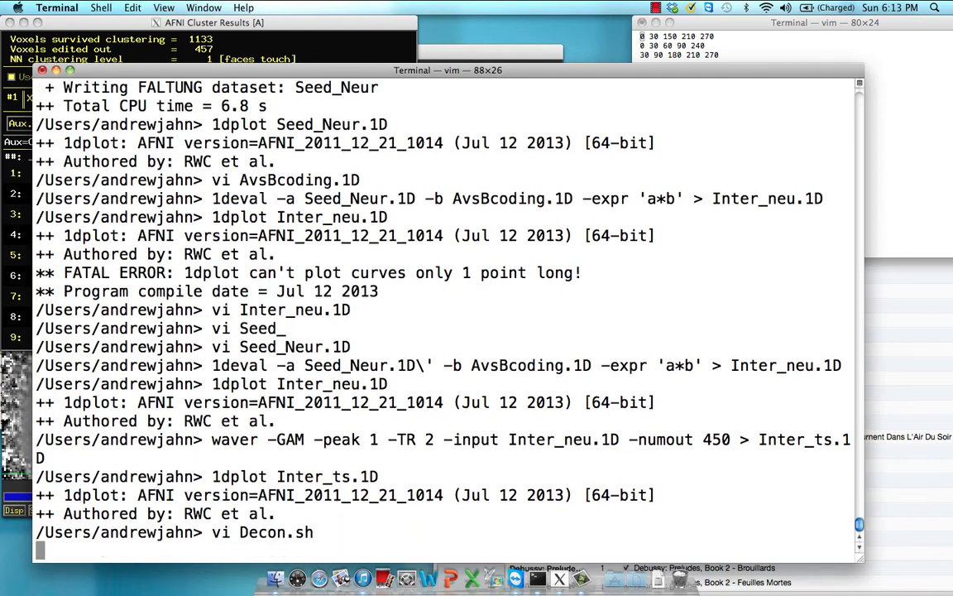
key("Down")
key("Down")
key("Down")
key("Down")
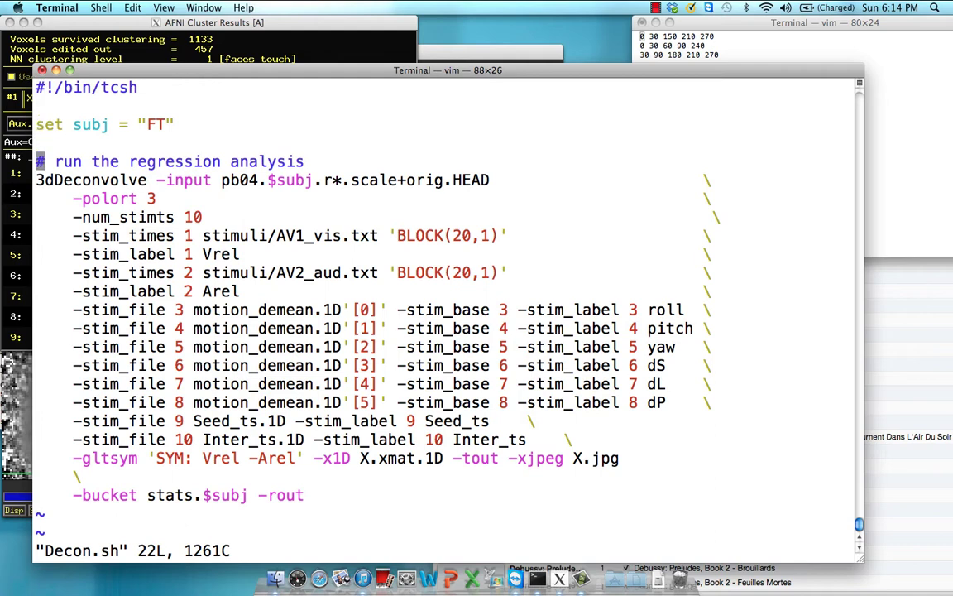
key("Down")
key("Down")
key("Down")
key("Down")
key("Down")
key("Down")
key("Down")
key("Down")
key("Down")
key("Down")
key("Down")
key("Down")
key("Down")
key("Down")
key("Down")
key("Right")
key("Right")
key("Right")
key("Right")
key("Up")
Change the -bucket prefix from stats.$subj to stats_Inter.$subj
key("Right")
key("Right")
key("Right")
key("Right")
key("Right")
key("Right")
key("Right")
key("Right")
key("Right")
key("Right")
key("Right")
key("Right")
key("Right")
key("Right")
key("Right")
key("Right")
key("Right")
key("Right")
key("Right")
key("Right")
key("Right")
key("Right")
key("Right")
key("Right")
key("Down")
key("Up")
key("j")
key("k")
key("j")
key("h")
key("h")
key("h")
key("h")
key("h")
key("j")
key("l")
key("l")
key("l")
key("l")
key("j")
key("j")
key("h")
key("h")
key("h")
key("h")
key("h")
key("l")
key("l")
key("l")
key("l")
key("h")
key("h")
key("h")
key("h")
key("h")
key("h")
key("h")
key("h")
key("h")
key("0")
key("l")
key("l")
key("l")
key("l")
key("l")
key("l")
key("l")
key("l")
key("l")
key("l")
key("l")
key("l")
key("l")
type("i_In")
type("ter")
key("Right")
key("Right")
key("Right")
key("Right")
key("Right")
key("Right")
key("Right")
key("Right")
key("Right")
key("Right")
key("Right")
key("Right")
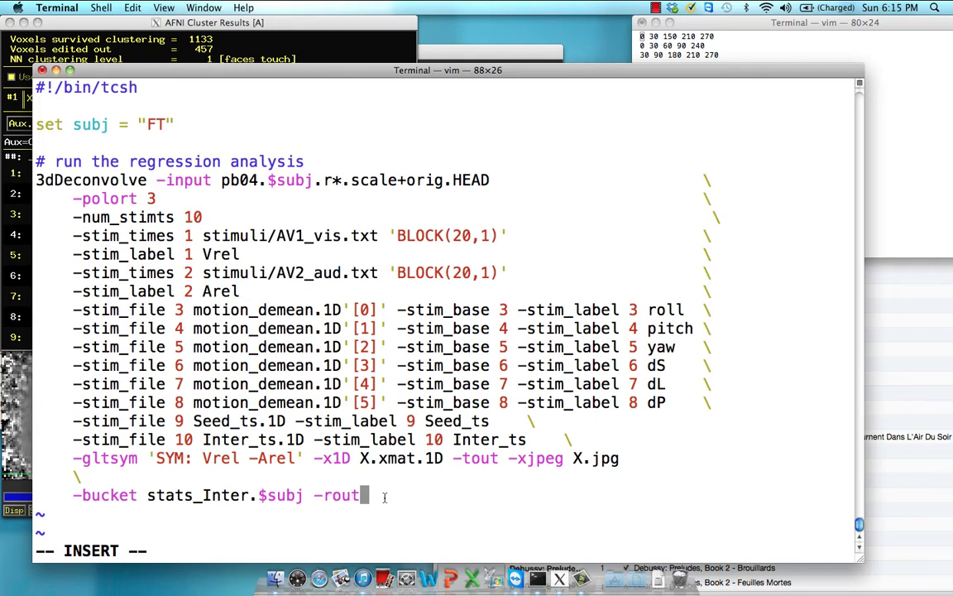
key("Escape")
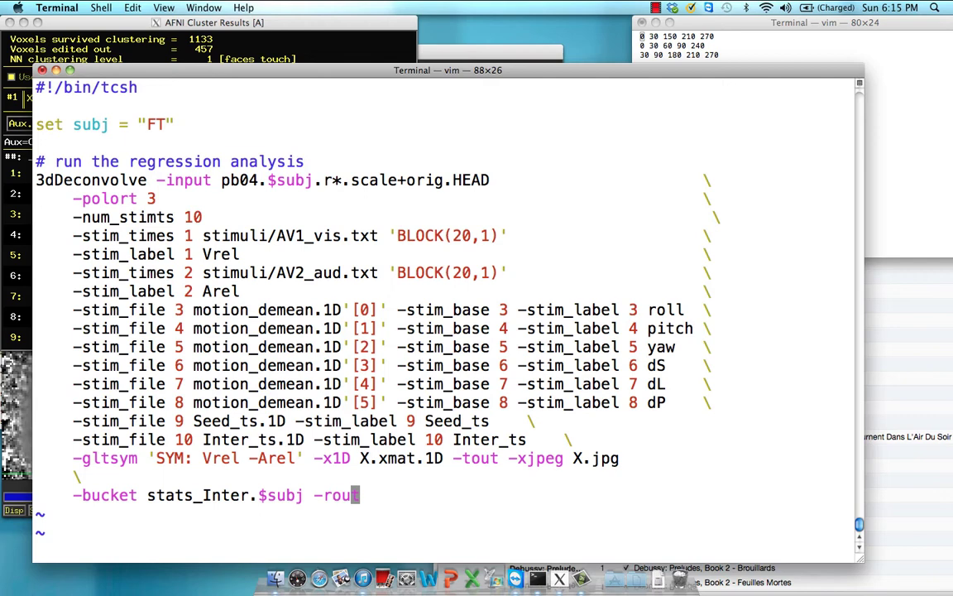
key("shift+semicolon")
Save Decon.sh, run it with tcsh to write stats_Inter.FT, then relaunch AFNI
type("wq")
key("Return")
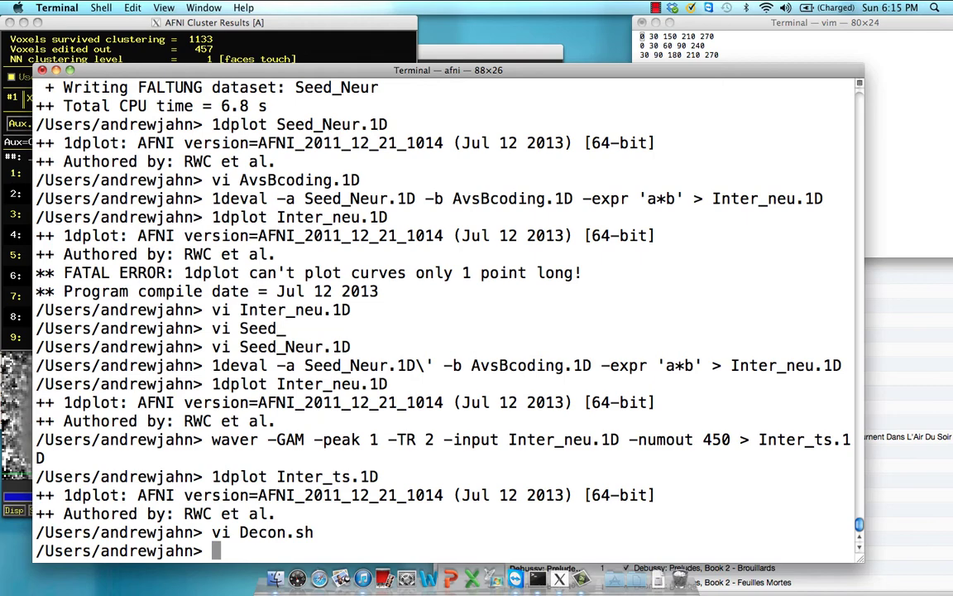
type("tcsh Decon.sh")
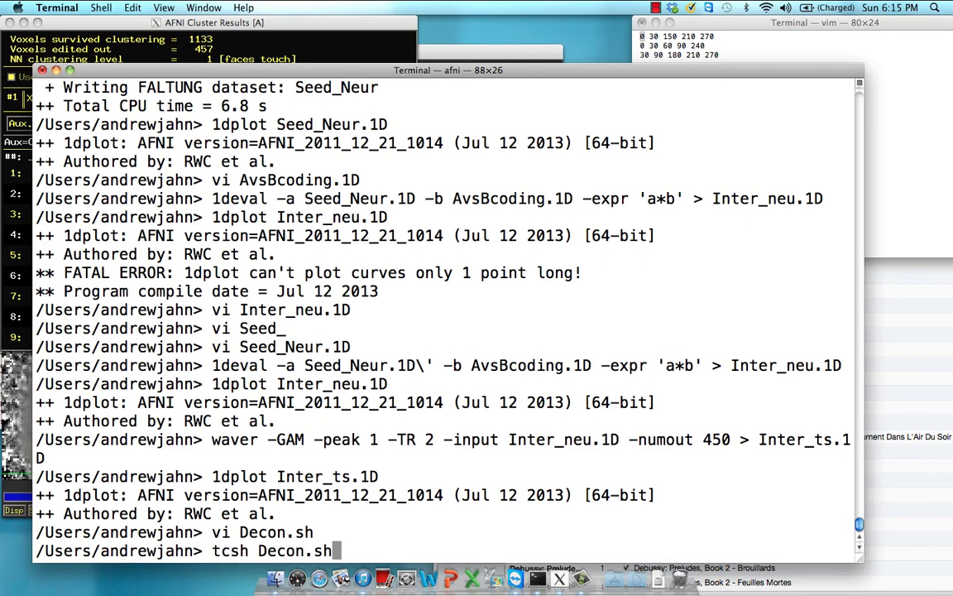
key("Return")
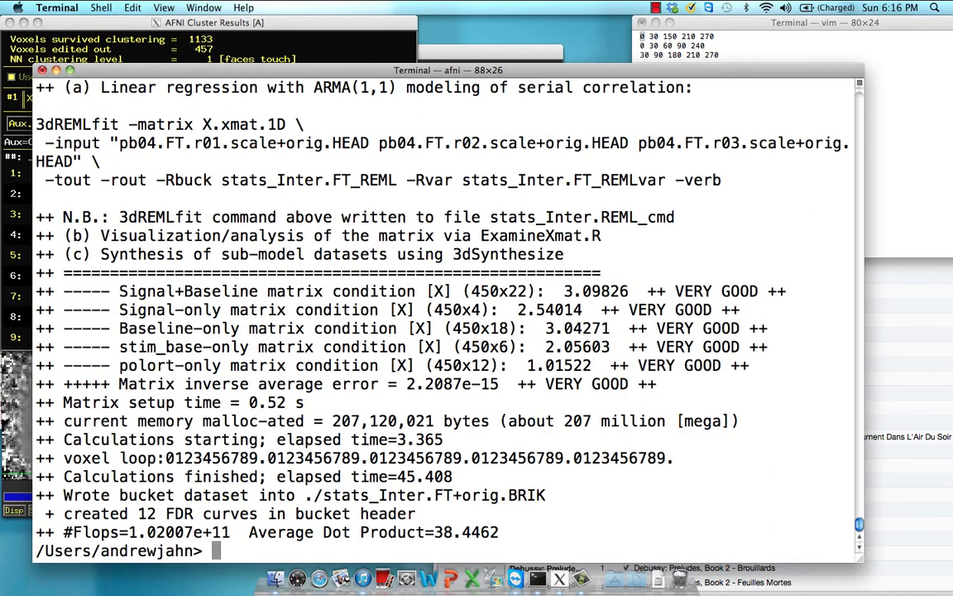
type("afni")
key("Return")
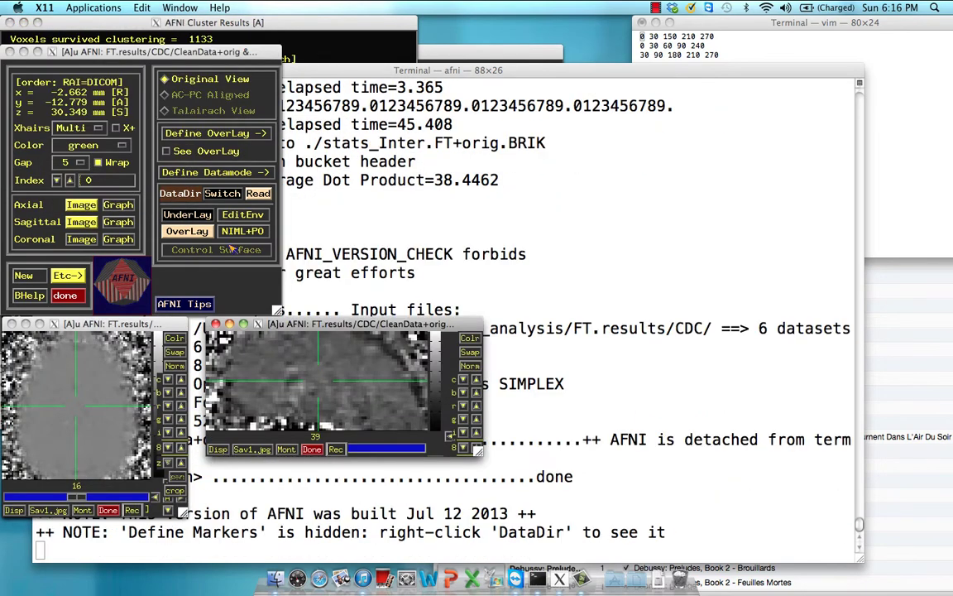
Switch the overlay dataset to stats_Inter.FT
left_click(187, 231)
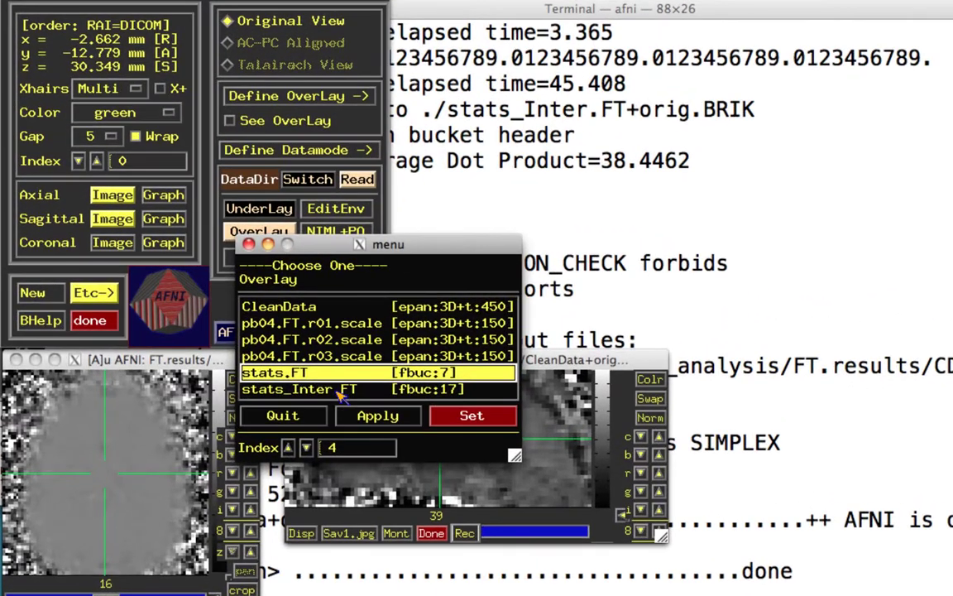
left_click(314, 389)
left_click(472, 415)
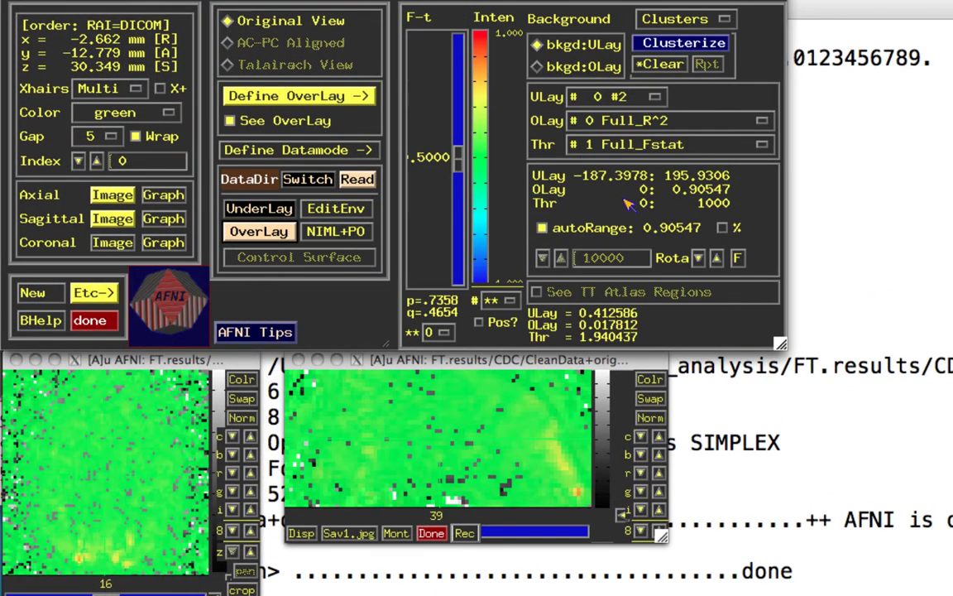
Overlay Inter_ts#0_Coef thresholded by Inter_ts#0_Tstat, with autoRange turned off
left_click(591, 122)
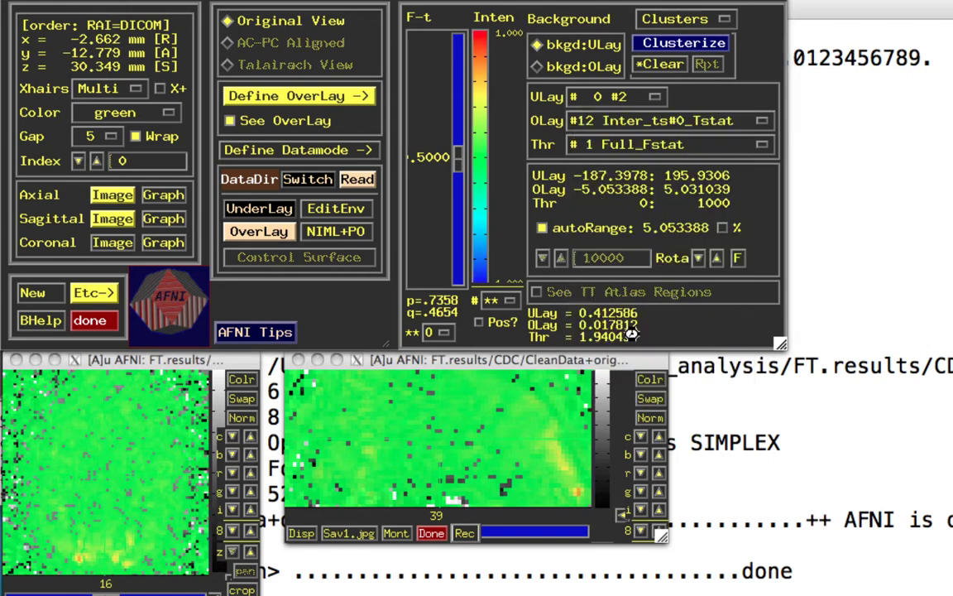
left_click(650, 329)
left_click(694, 153)
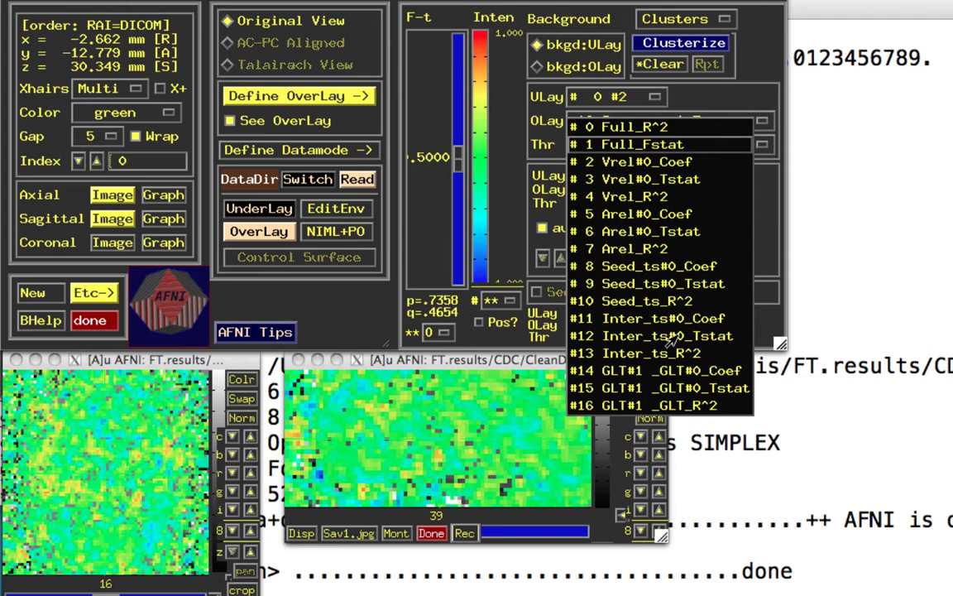
left_click(600, 299)
left_click(654, 120)
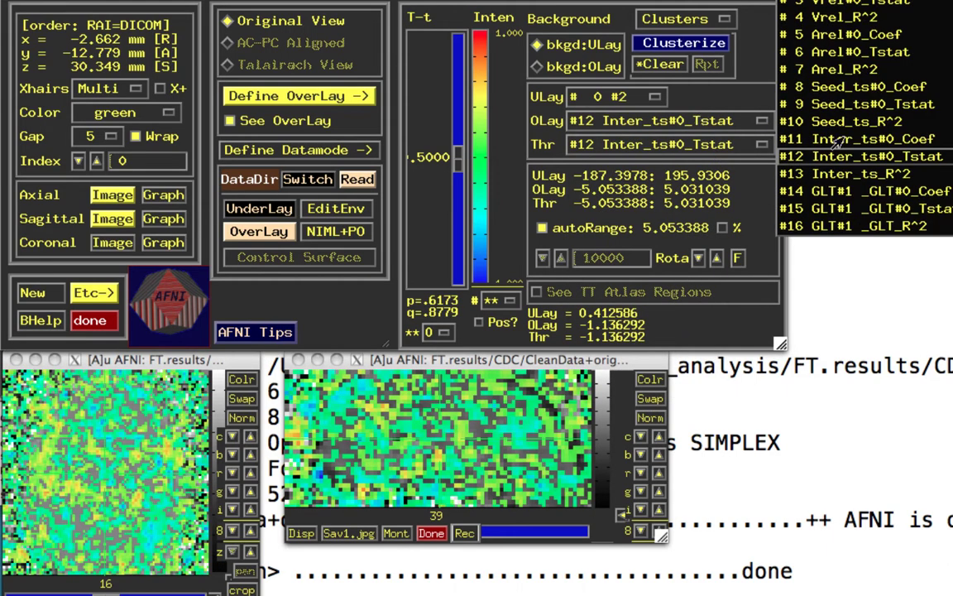
left_click(751, 130)
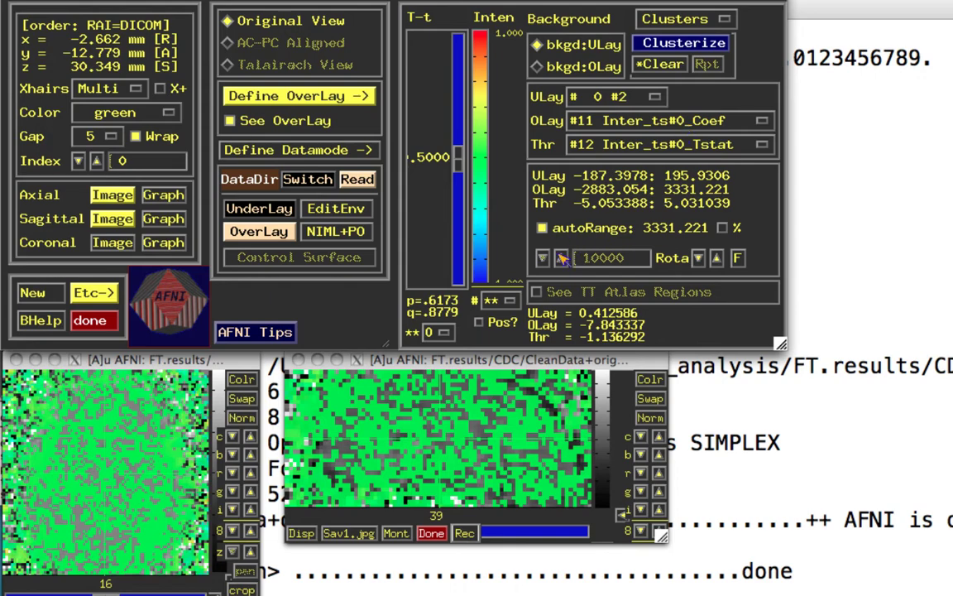
left_click(561, 226)
Set the overlay colour range to 10
key("Tab")
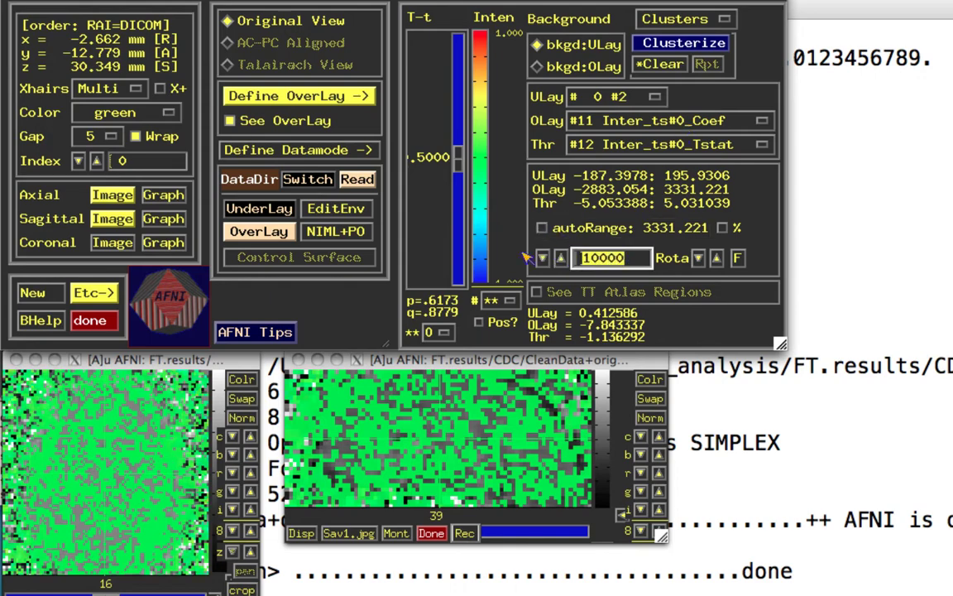
type("10")
key("Return")
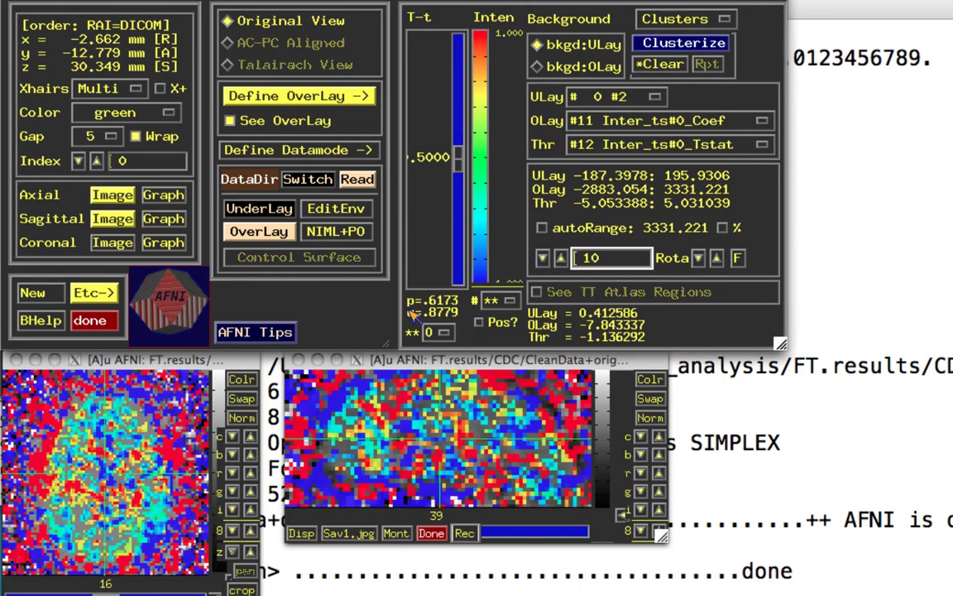
Set threshold exponent to 1, lower the t-threshold to about 1.193, and show positive voxels only
left_click(437, 332)
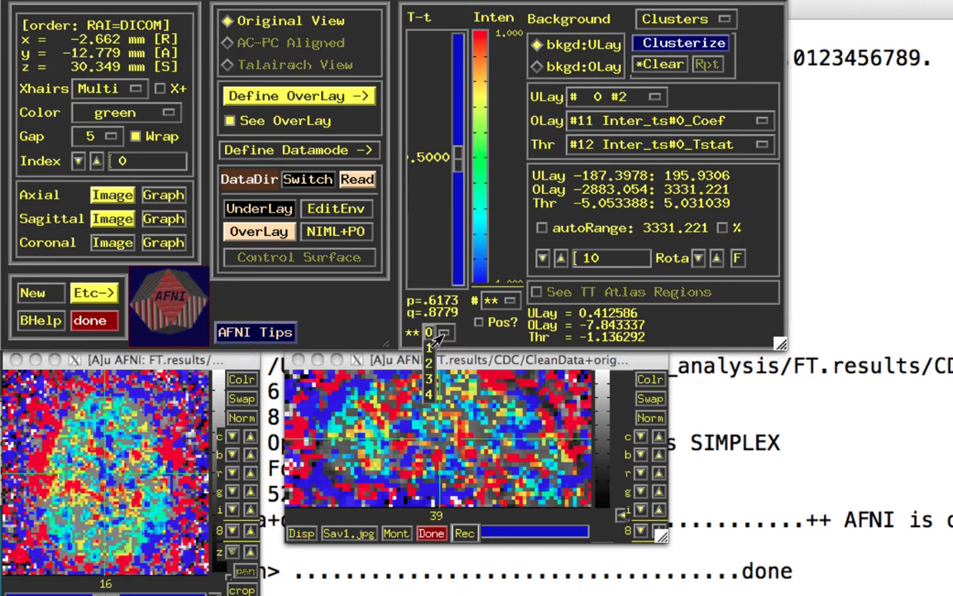
left_click(429, 348)
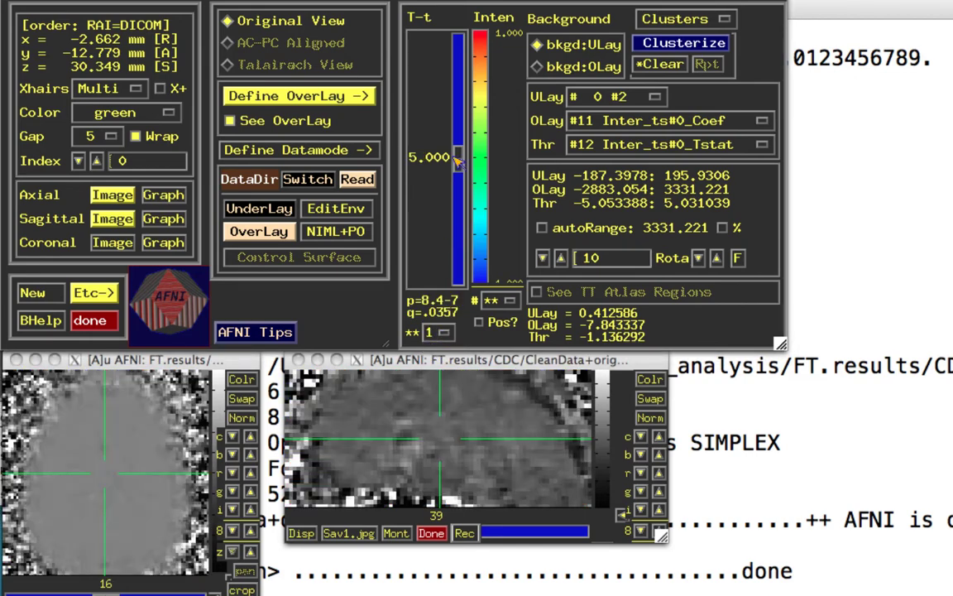
left_click_drag(457, 159, 466, 243)
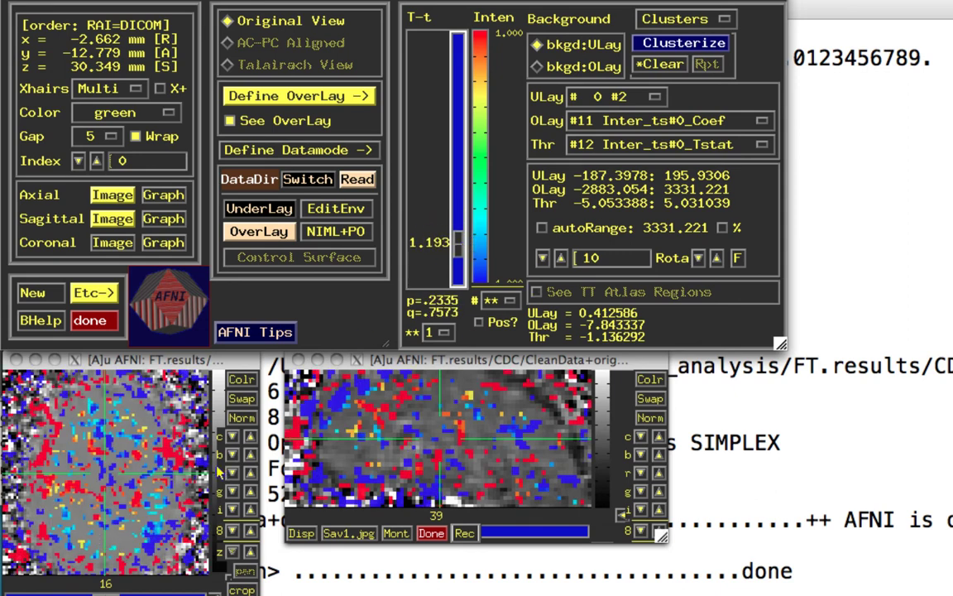
left_click(65, 438)
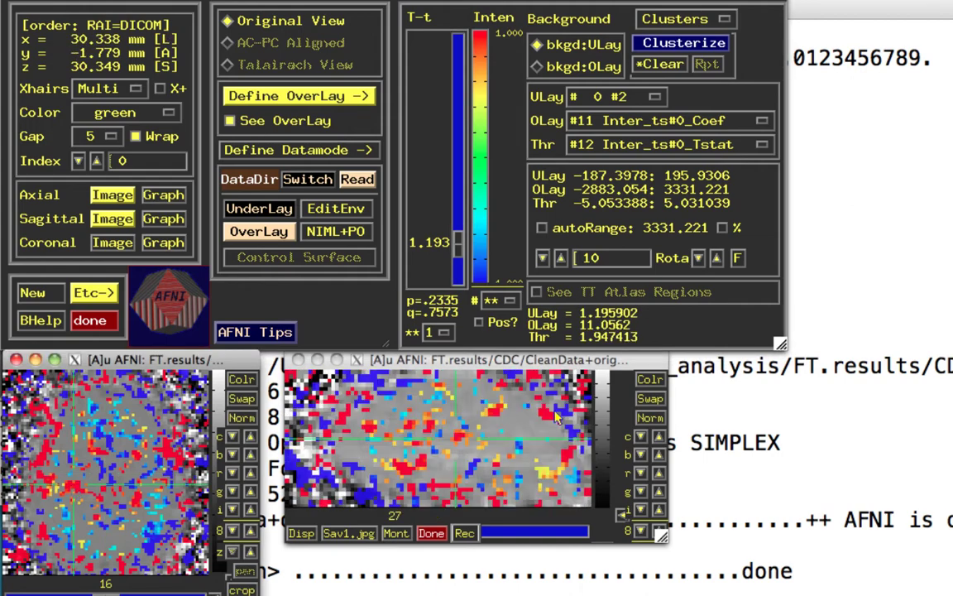
left_click(478, 321)
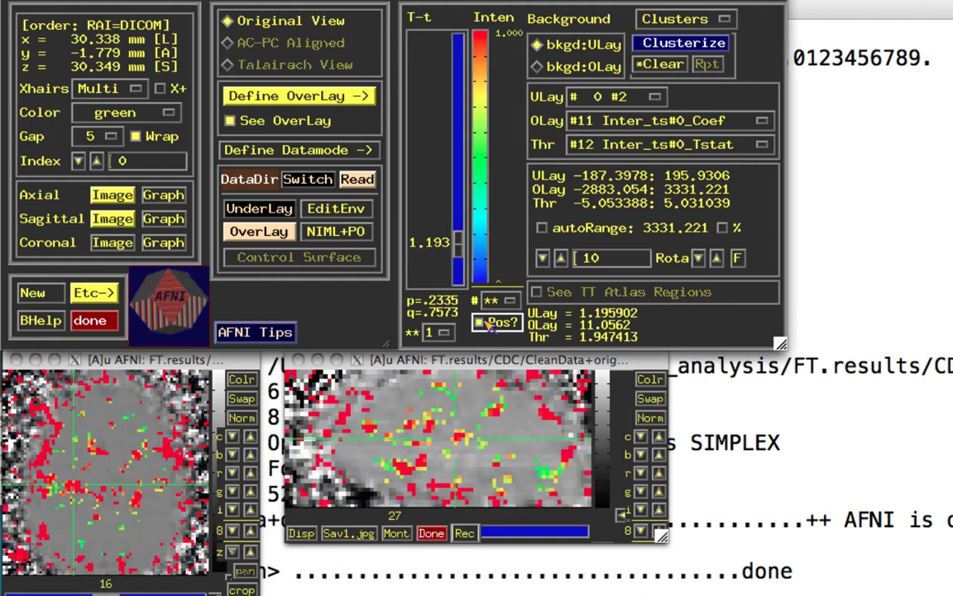
Clusterize with NN level 1 and a 20-voxel minimum, then inspect clusters in the axial image
left_click(707, 43)
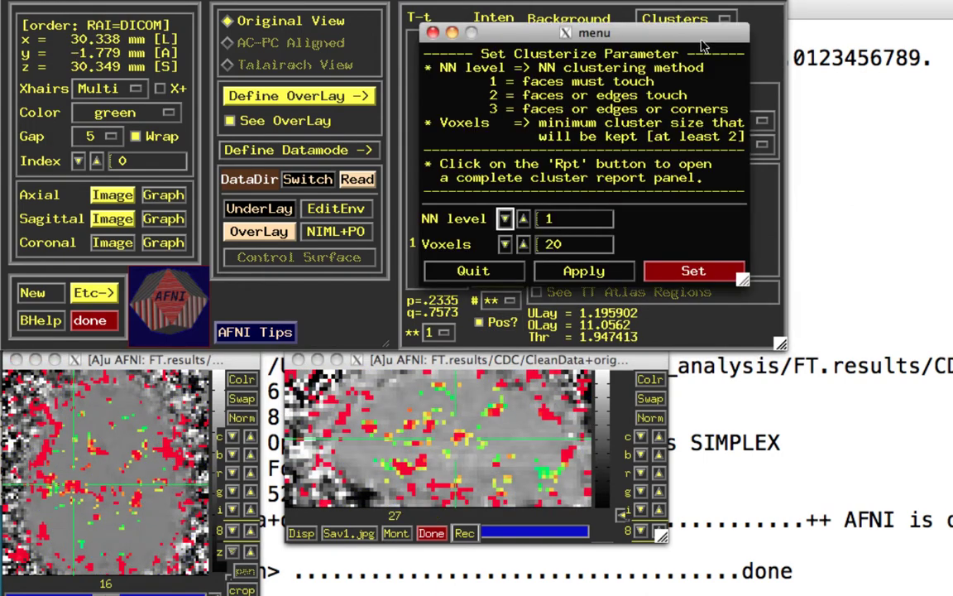
left_click(680, 273)
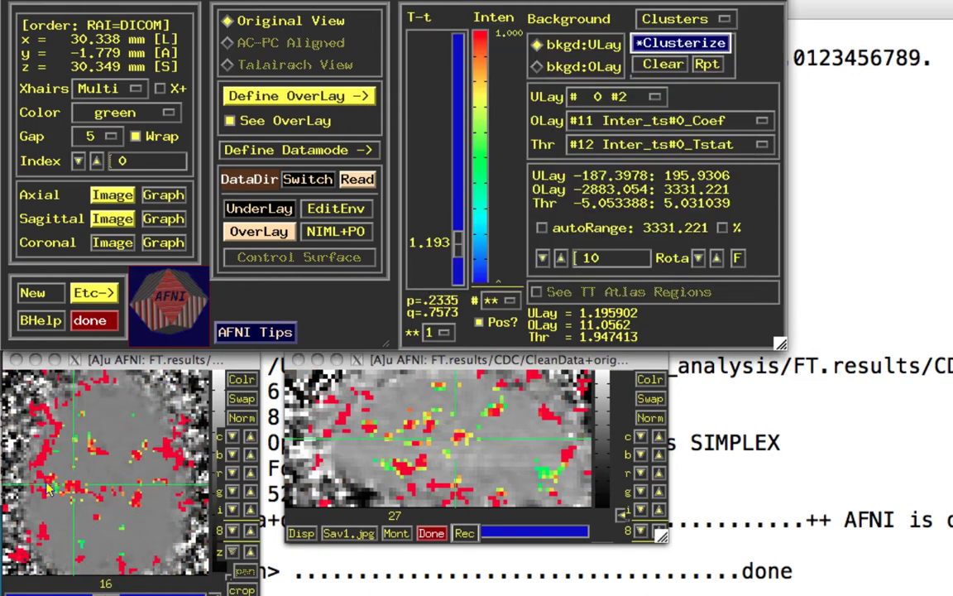
left_click(72, 491)
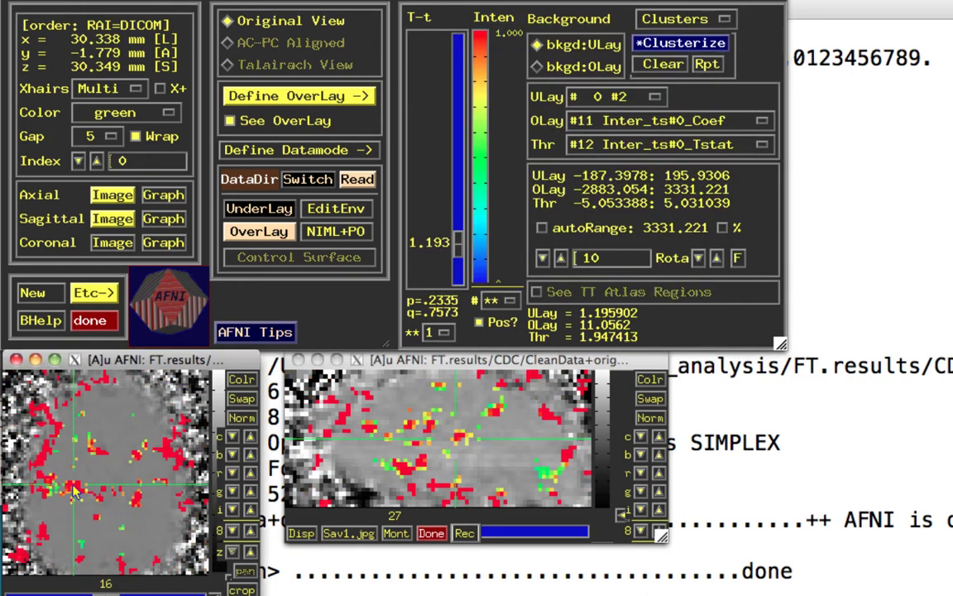
left_click(75, 490)
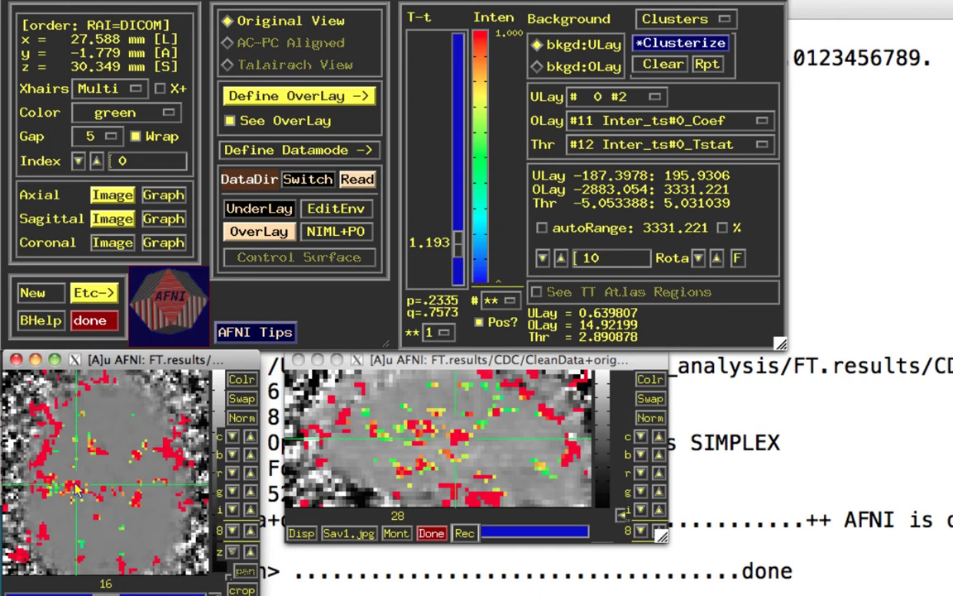